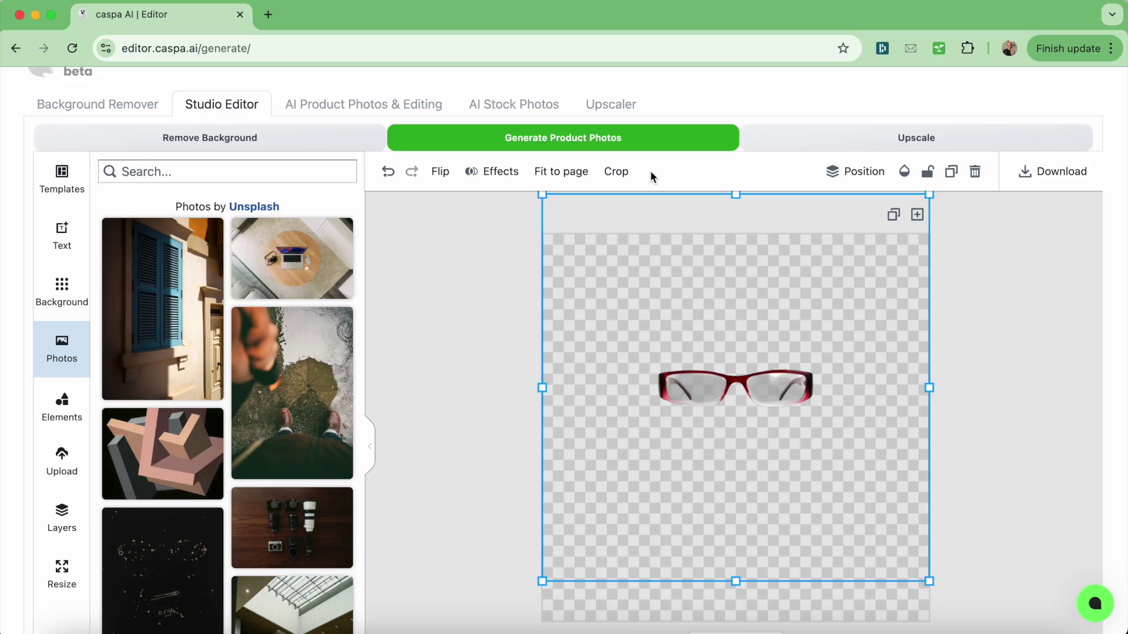
# Step: Send the red glasses to product photo generation with product "glasses" and placement "on a 45 year old woman, smiling, outside"
pyautogui.click(629, 144)
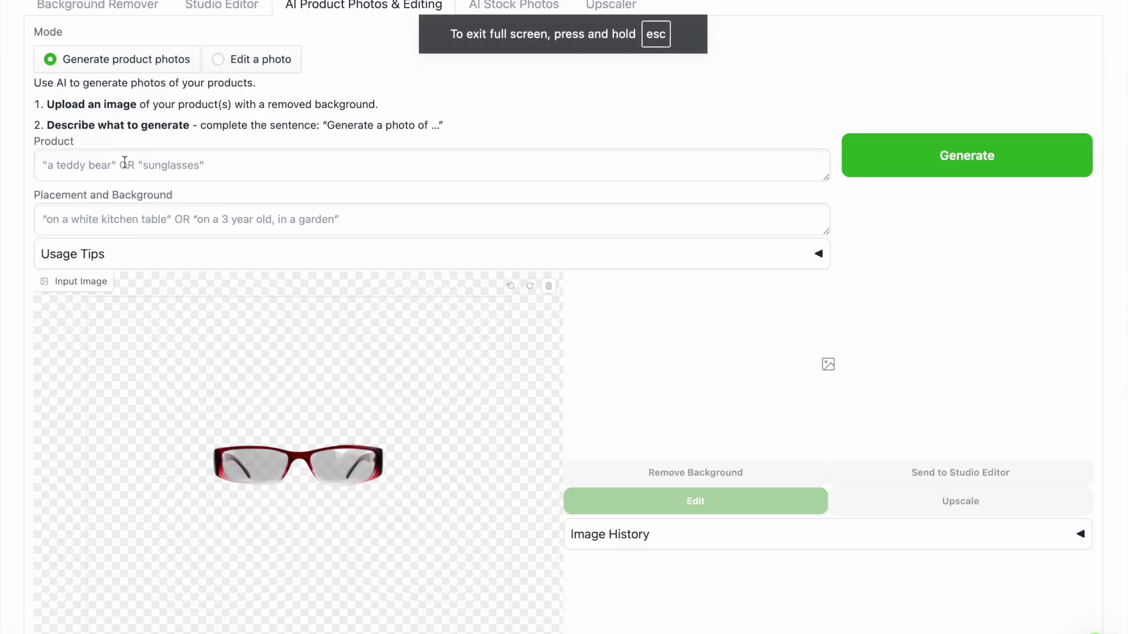
pyautogui.click(124, 163)
pyautogui.write('glasses')
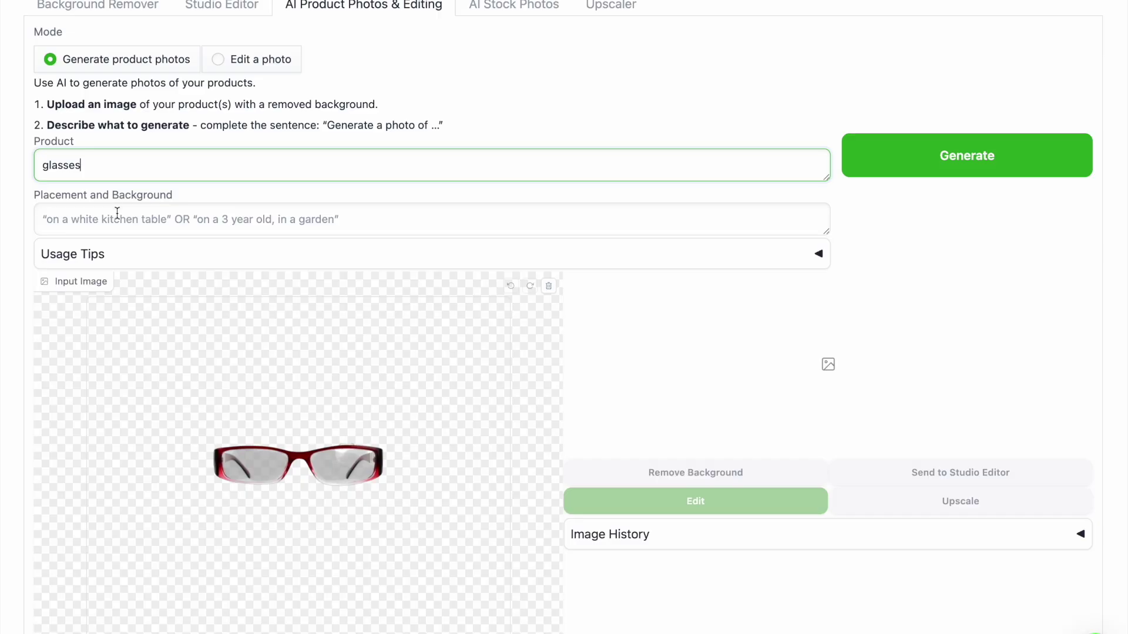
pyautogui.click(110, 217)
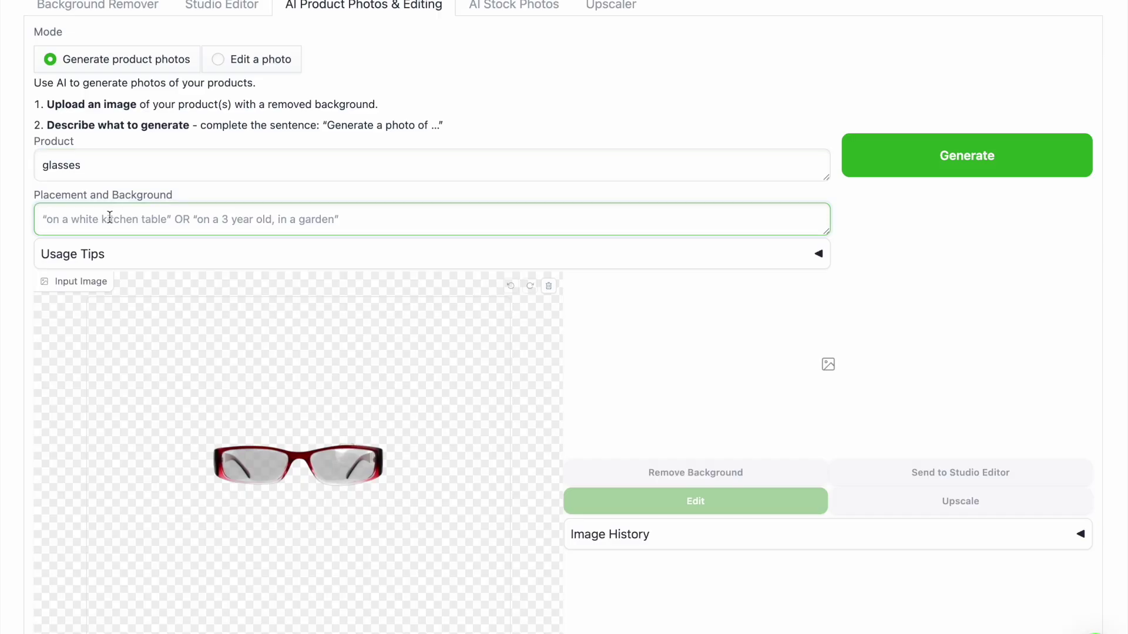
pyautogui.write('on a 45 year old woman, smiling, outside')
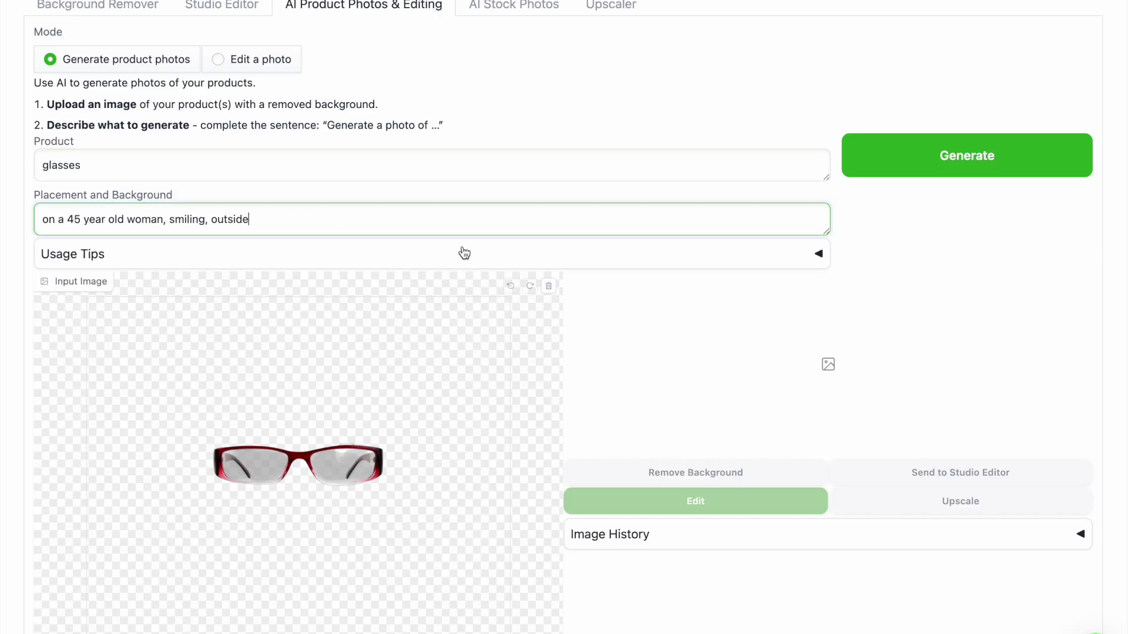
# Step: Paint over both lenses of the red glasses in the input image and generate the product photos
pyautogui.scroll(-4, 447, 282)
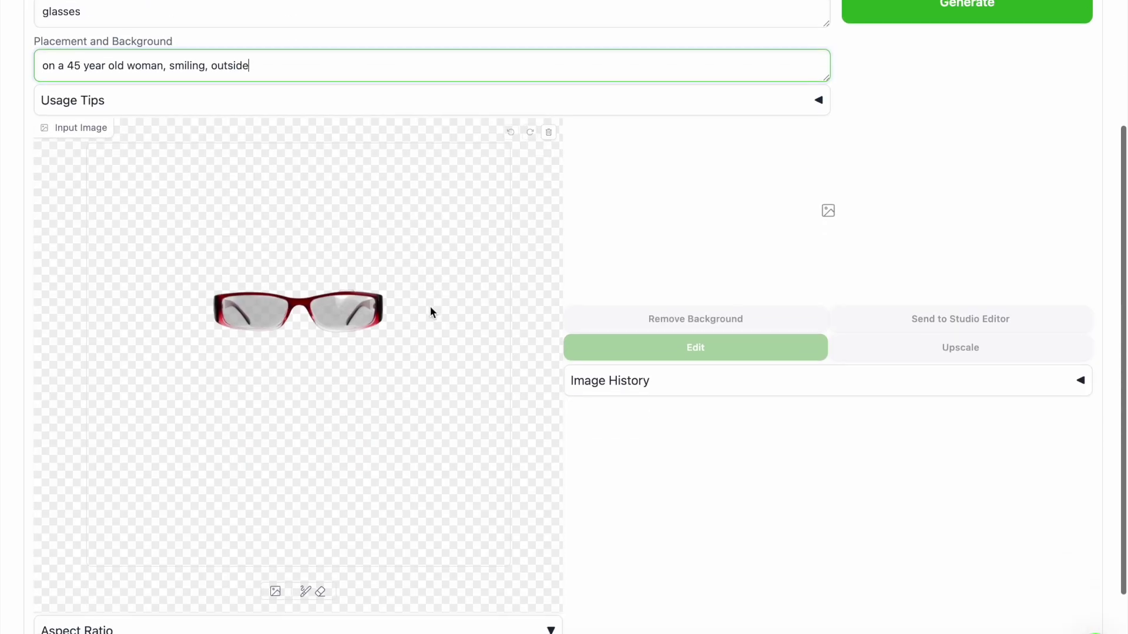
pyautogui.click(303, 519)
pyautogui.moveTo(195, 165)
pyautogui.mouseDown()
pyautogui.moveTo(214, 183)
pyautogui.moveTo(311, 168)
pyautogui.moveTo(194, 171)
pyautogui.moveTo(214, 209)
pyautogui.moveTo(317, 169)
pyautogui.moveTo(212, 197)
pyautogui.mouseUp()
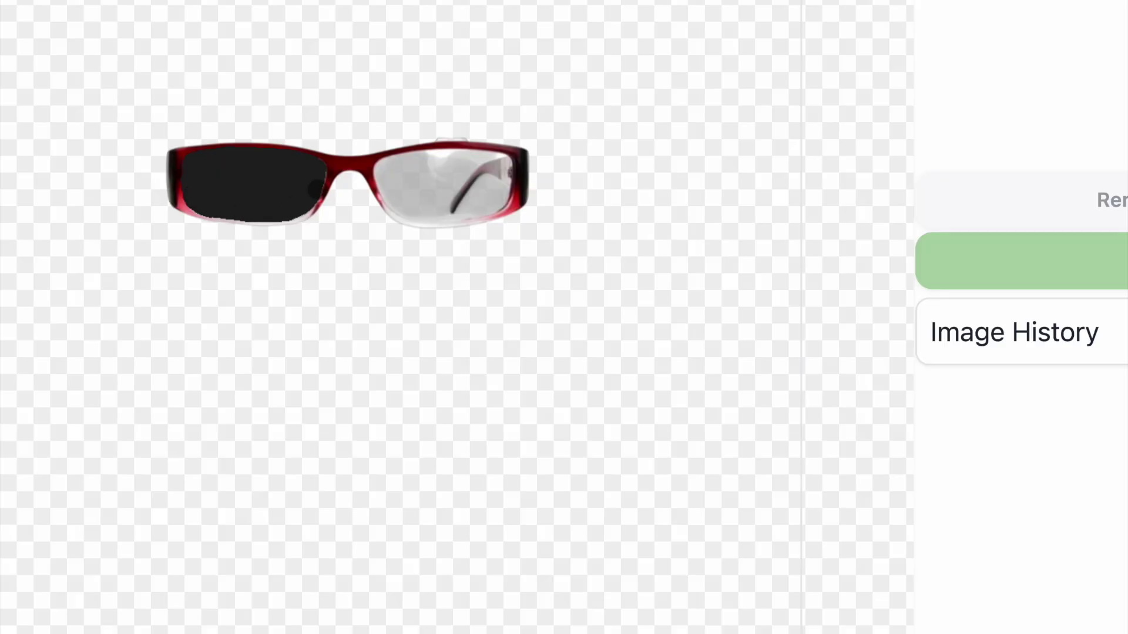
pyautogui.moveTo(382, 167)
pyautogui.mouseDown()
pyautogui.moveTo(470, 205)
pyautogui.moveTo(385, 185)
pyautogui.moveTo(435, 159)
pyautogui.moveTo(502, 164)
pyautogui.moveTo(462, 210)
pyautogui.moveTo(388, 194)
pyautogui.moveTo(397, 163)
pyautogui.moveTo(419, 198)
pyautogui.moveTo(464, 212)
pyautogui.mouseUp()
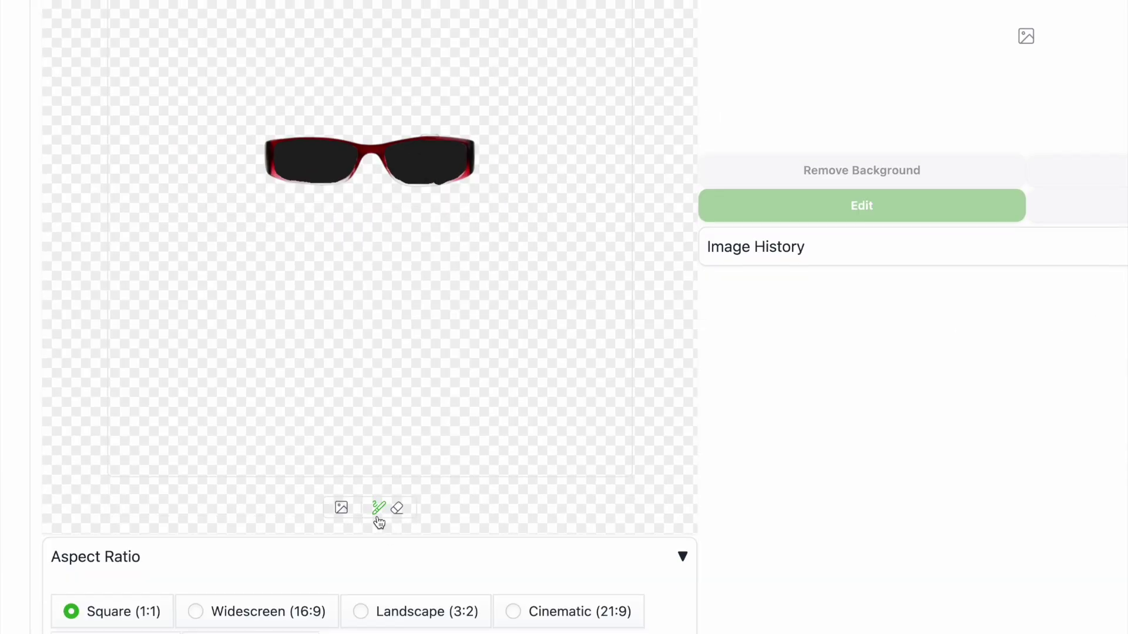
pyautogui.scroll(5, 920, 156)
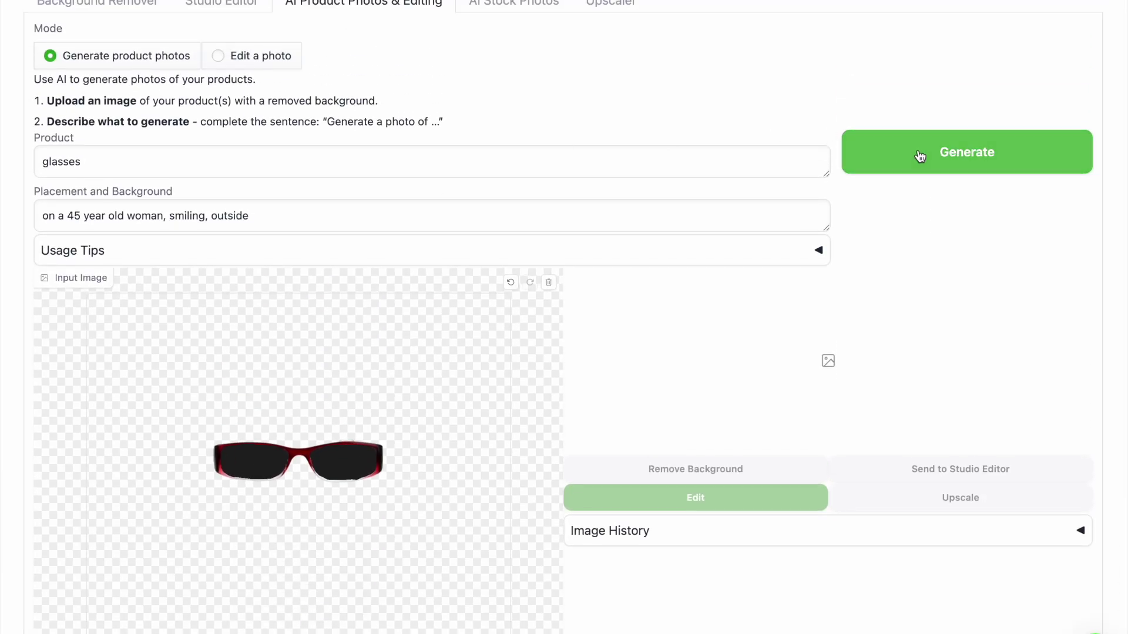
pyautogui.click(919, 156)
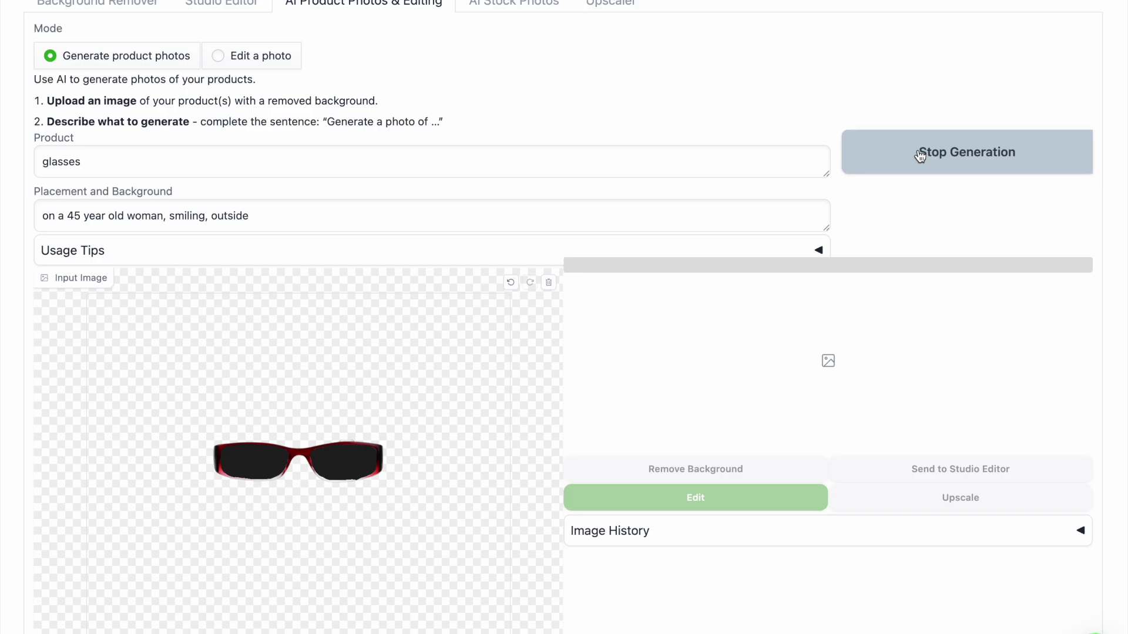
# Step: Open the third generated photo of the woman for editing and paint over the areas around the glasses frame
pyautogui.click(805, 591)
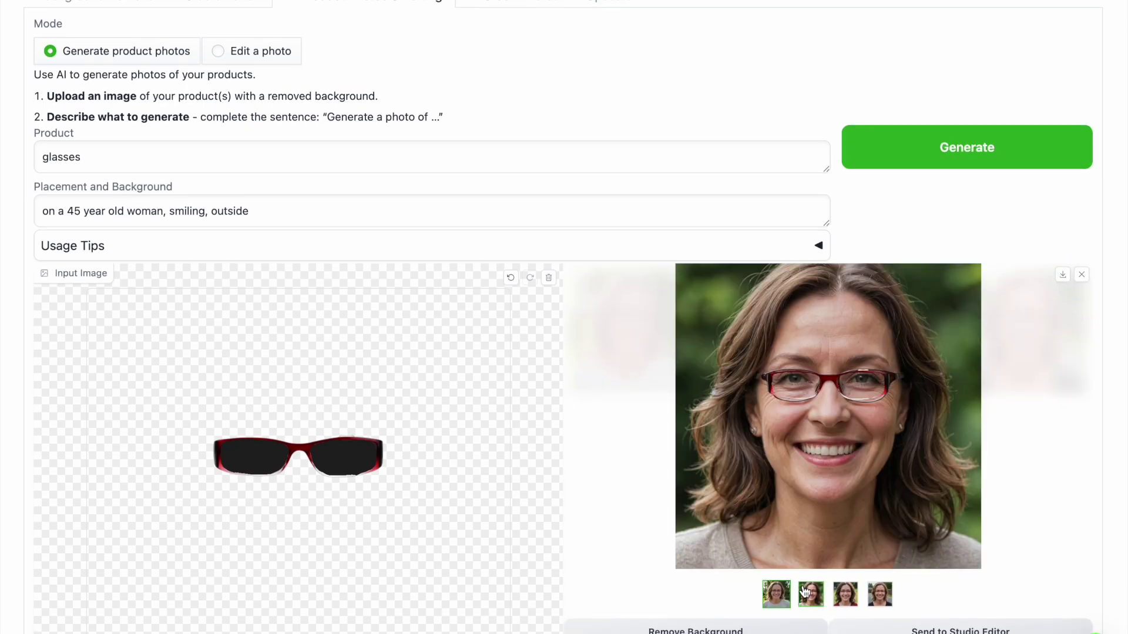
pyautogui.click(844, 594)
pyautogui.scroll(-1, 792, 522)
pyautogui.scroll(-1, 792, 523)
pyautogui.click(715, 593)
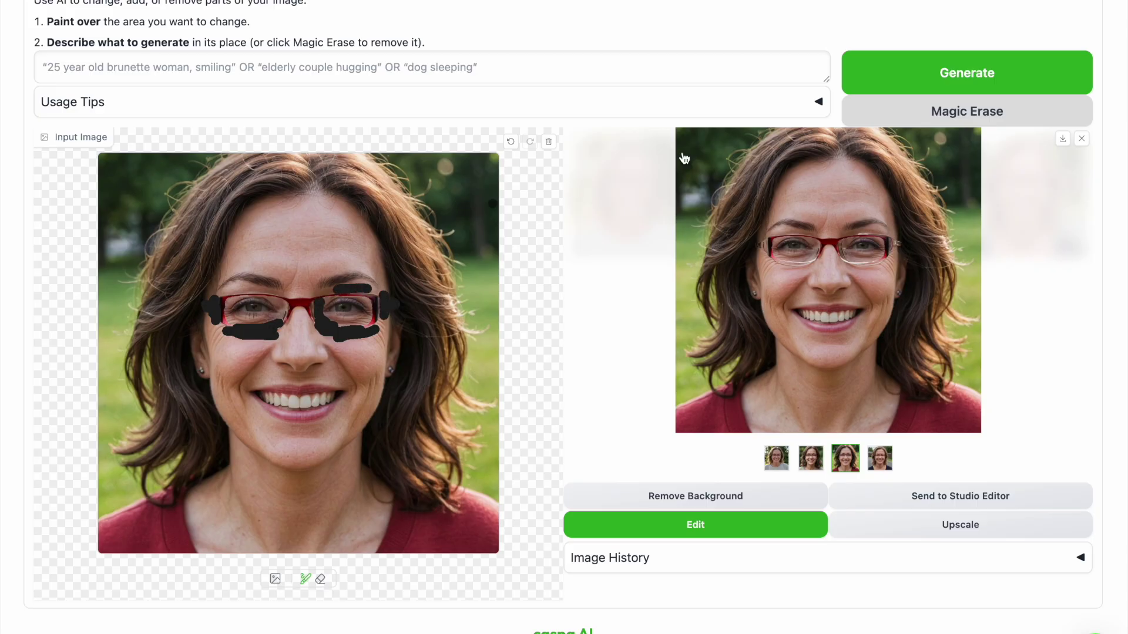
# Step: Regenerate the painted areas around the red glasses and download the edited photo
pyautogui.click(894, 77)
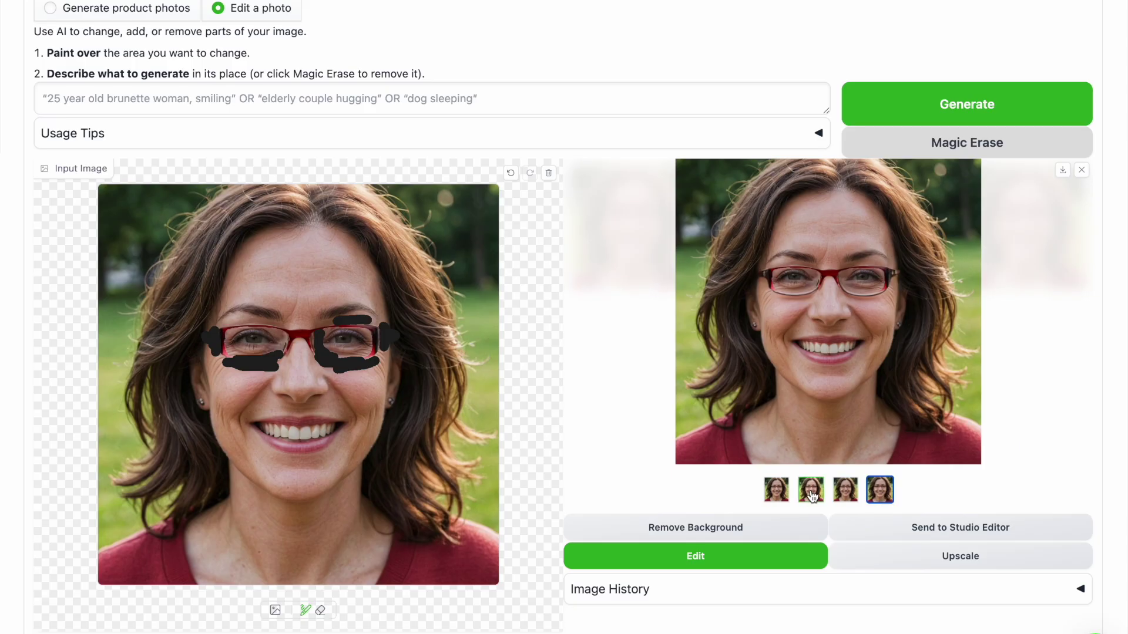
pyautogui.click(1062, 170)
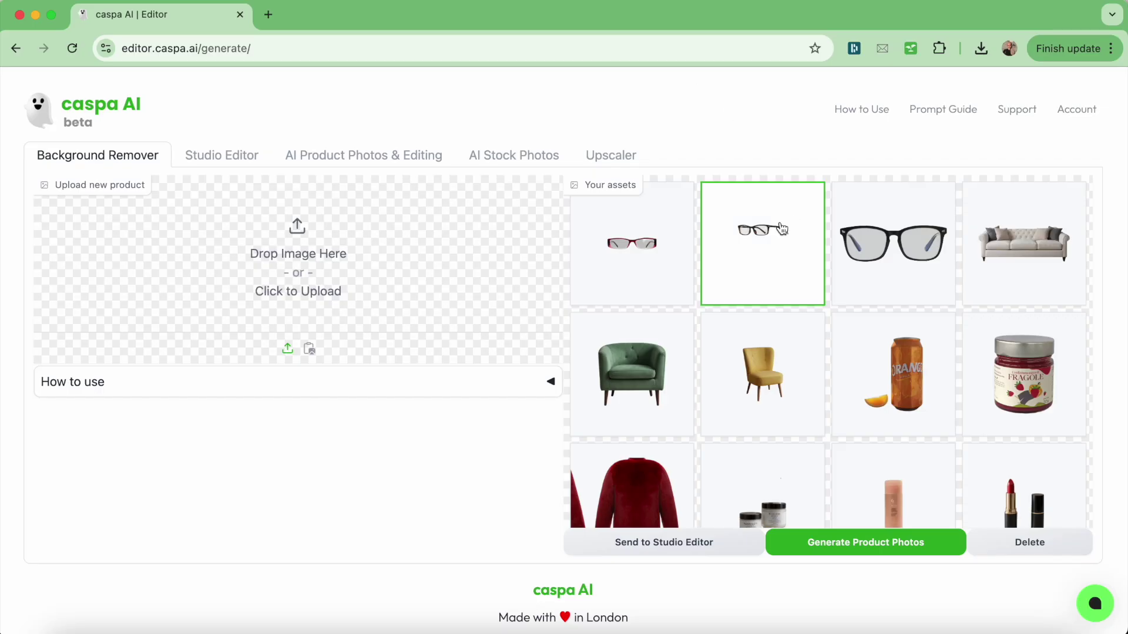
# Step: Send the angled tortoiseshell glasses from the saved assets to product photo generation in full-screen view
pyautogui.click(780, 234)
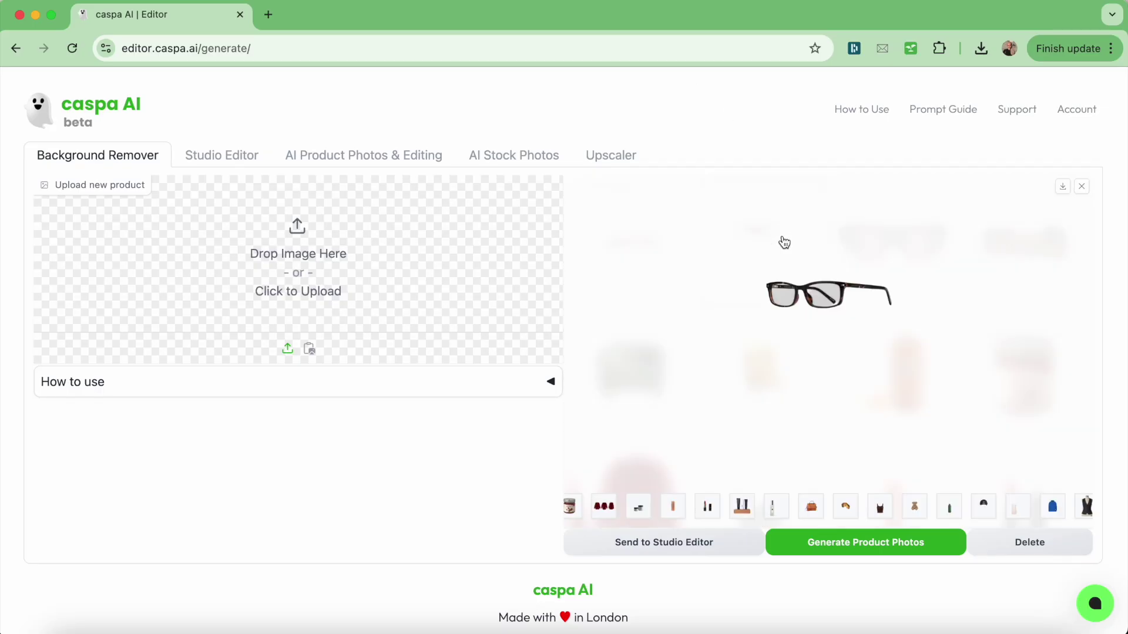
pyautogui.click(844, 552)
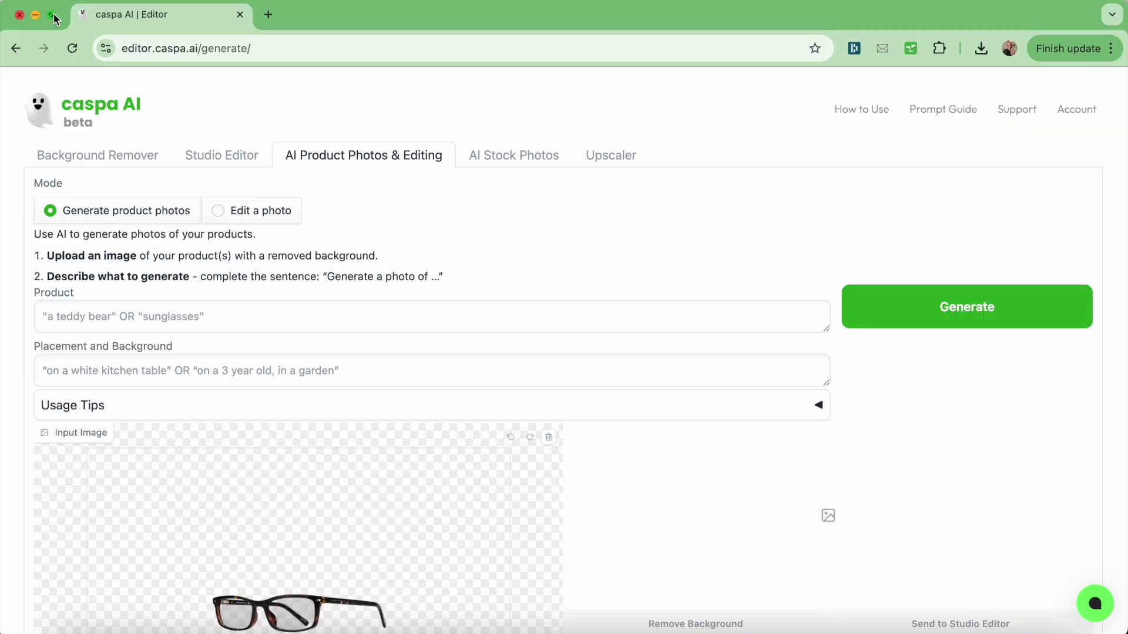
pyautogui.press('ctrl+super+f')
# Step: Describe the product as "glasses" and the placement as "on a 32 year old Vietnamese woman, pink studio background, facing the side"
pyautogui.scroll(-1, 353, 232)
pyautogui.click(192, 177)
pyautogui.write('glasses')
pyautogui.press('Tab')
pyautogui.write('on a 32')
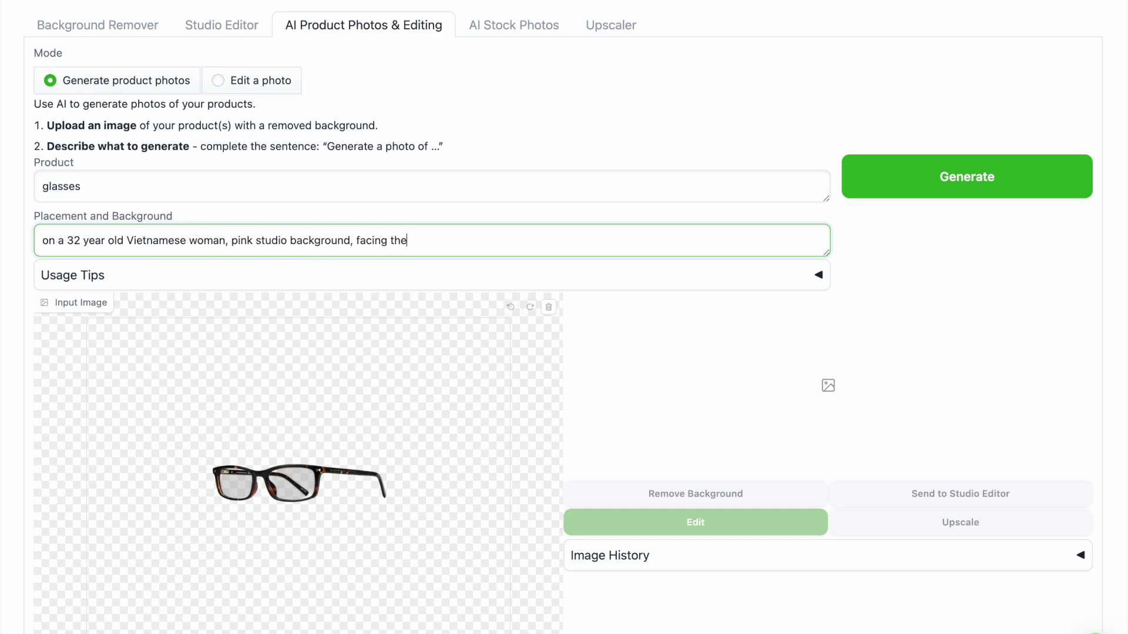
pyautogui.write(' side')
# Step: Paint over both lenses of the tortoiseshell glasses in the input image and generate the product photos
pyautogui.scroll(-3, 44, 348)
pyautogui.scroll(5, 262, 309)
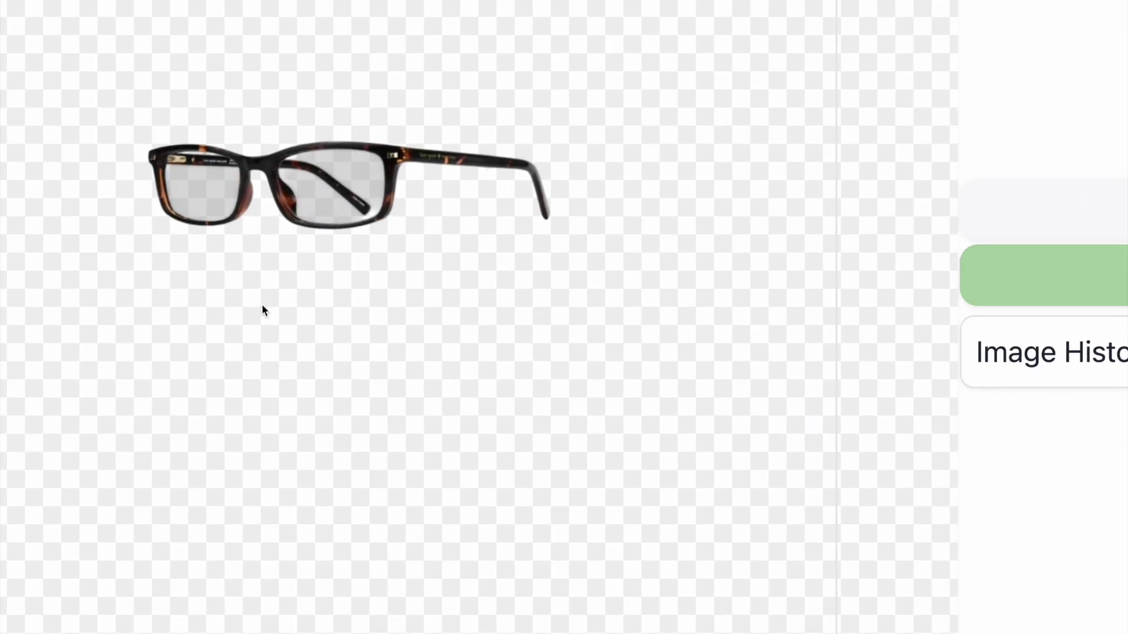
pyautogui.scroll(-3, 262, 307)
pyautogui.click(362, 627)
pyautogui.scroll(2, 322, 451)
pyautogui.scroll(2, 323, 451)
pyautogui.moveTo(188, 138)
pyautogui.mouseDown()
pyautogui.moveTo(200, 144)
pyautogui.moveTo(199, 176)
pyautogui.moveTo(178, 139)
pyautogui.moveTo(181, 184)
pyautogui.mouseUp()
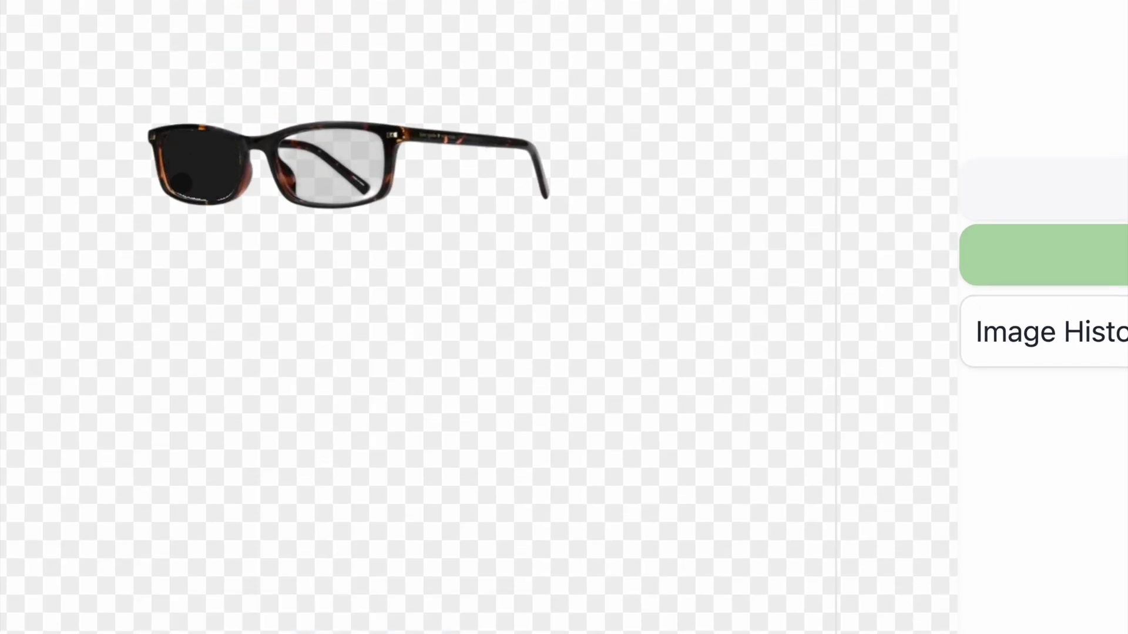
pyautogui.moveTo(289, 148)
pyautogui.mouseDown()
pyautogui.moveTo(359, 176)
pyautogui.moveTo(307, 191)
pyautogui.moveTo(370, 191)
pyautogui.moveTo(339, 155)
pyautogui.mouseUp()
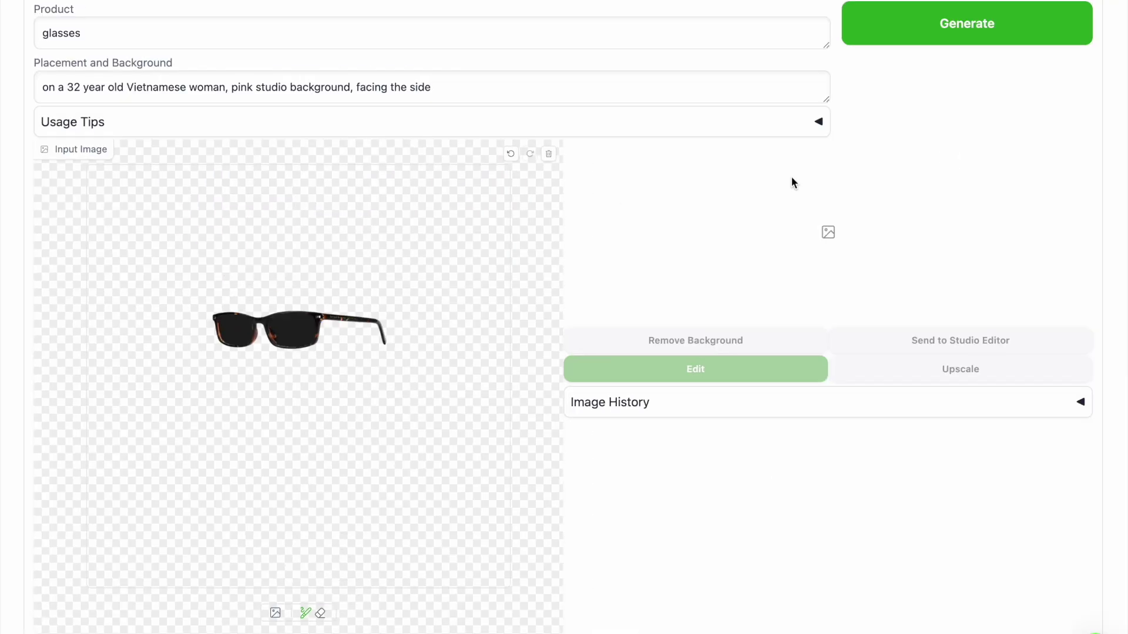
pyautogui.scroll(1, 834, 147)
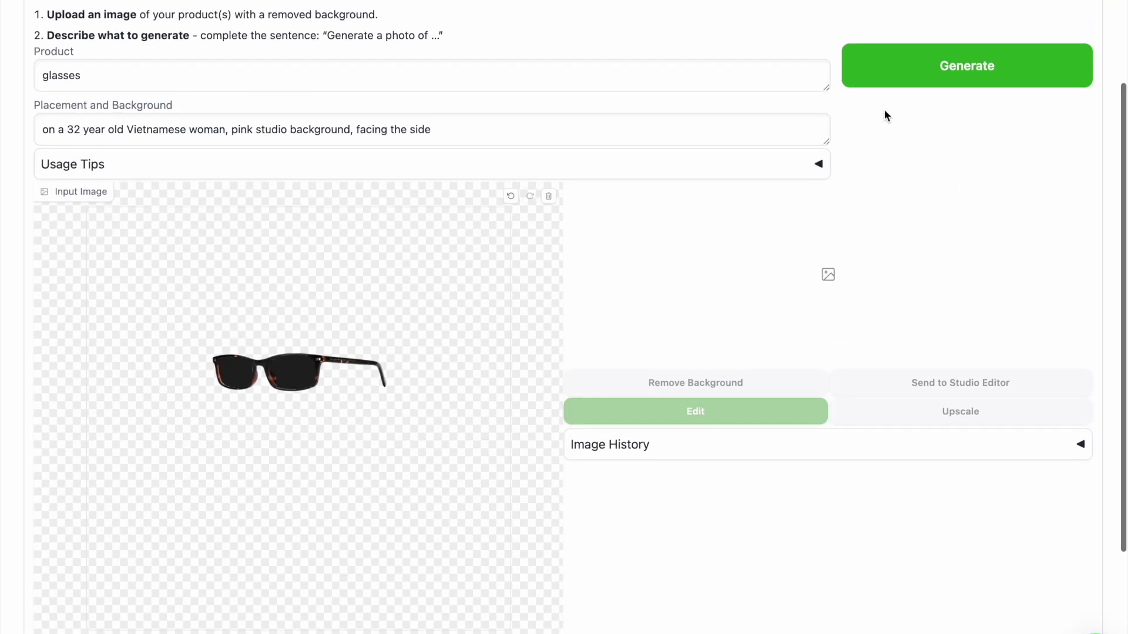
pyautogui.click(882, 79)
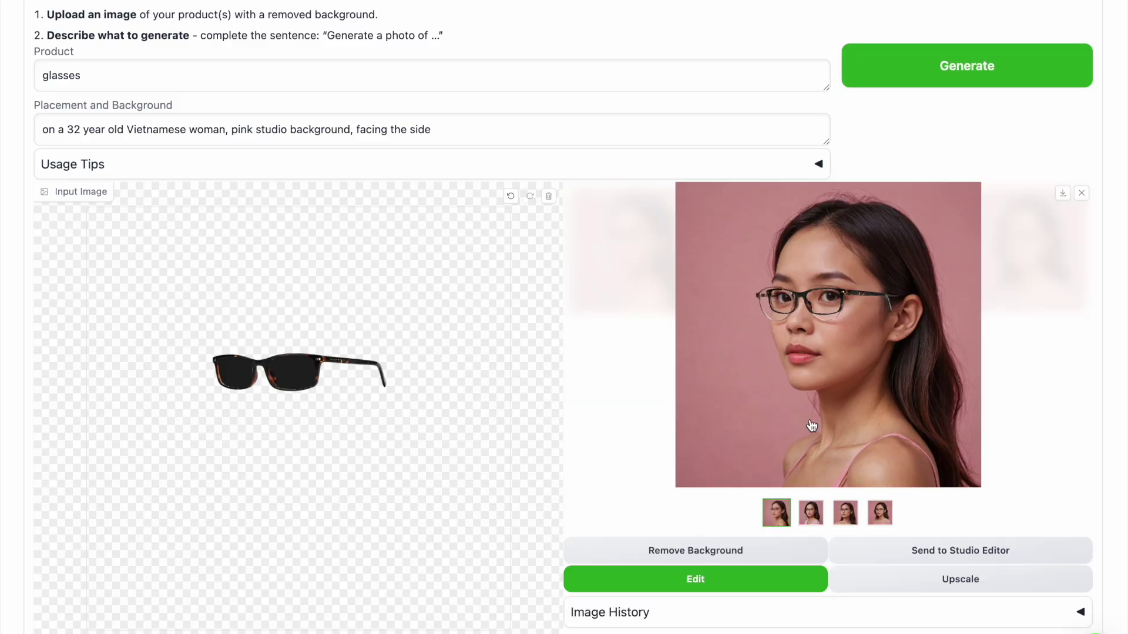
# Step: Open the first pink-background photo for editing, paint over the areas around the lenses and temple tip, and regenerate them
pyautogui.click(812, 515)
pyautogui.press('Right')
pyautogui.press('Right')
pyautogui.press('Right')
pyautogui.click(726, 585)
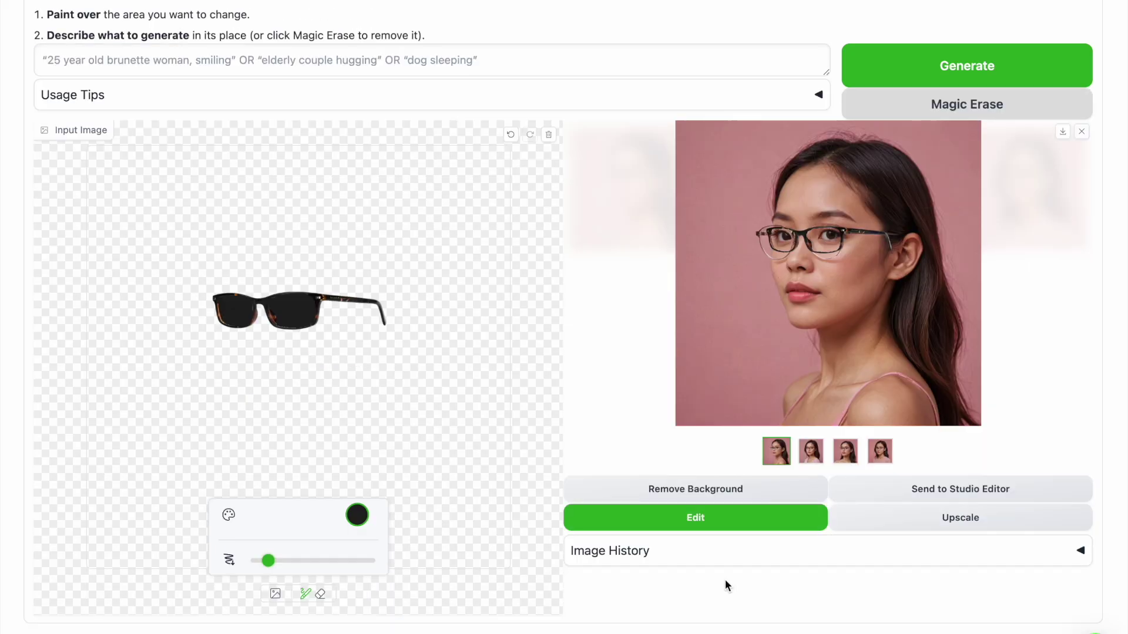
pyautogui.moveTo(279, 326); pyautogui.dragTo(313, 326)
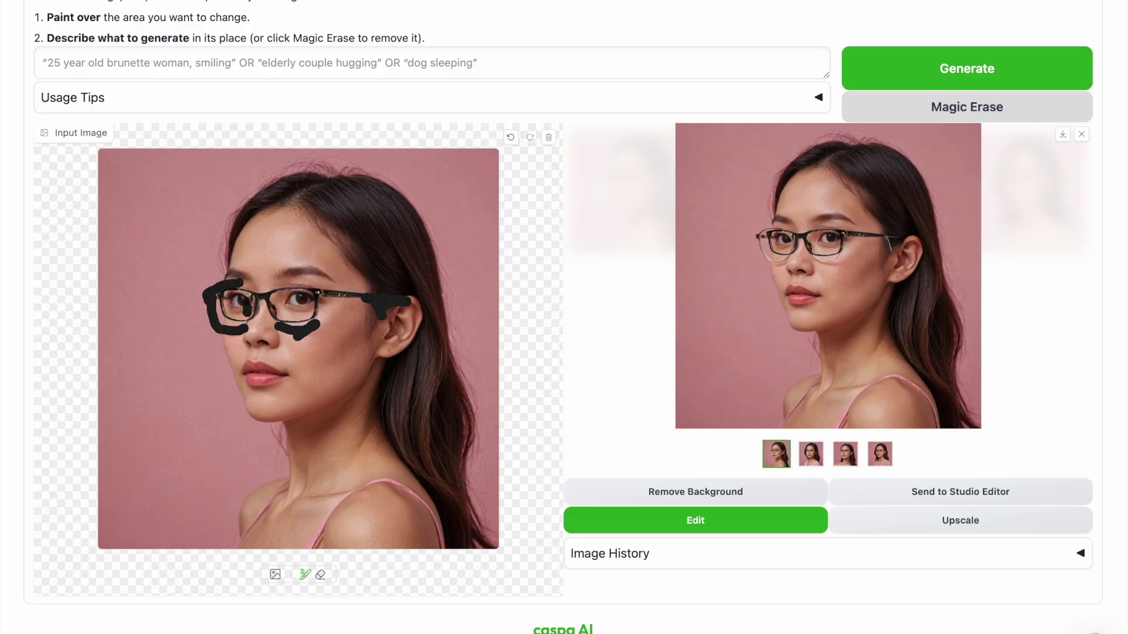
pyautogui.click(907, 77)
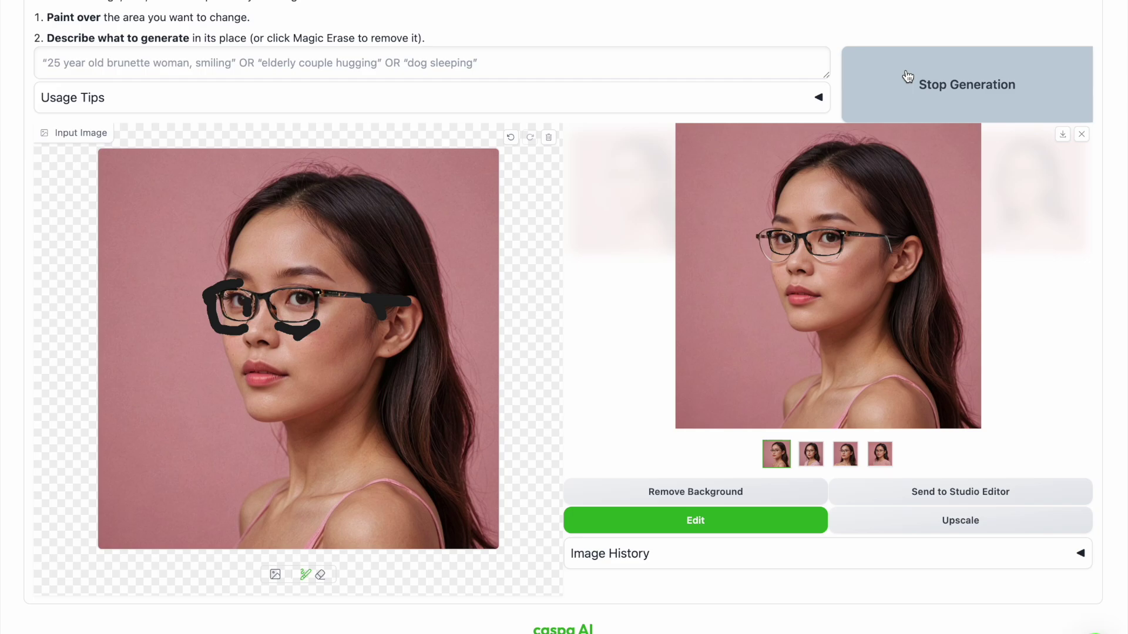
# Step: Load the first edited result for editing, paint small areas beside, between and below the lenses, and regenerate them
pyautogui.click(693, 521)
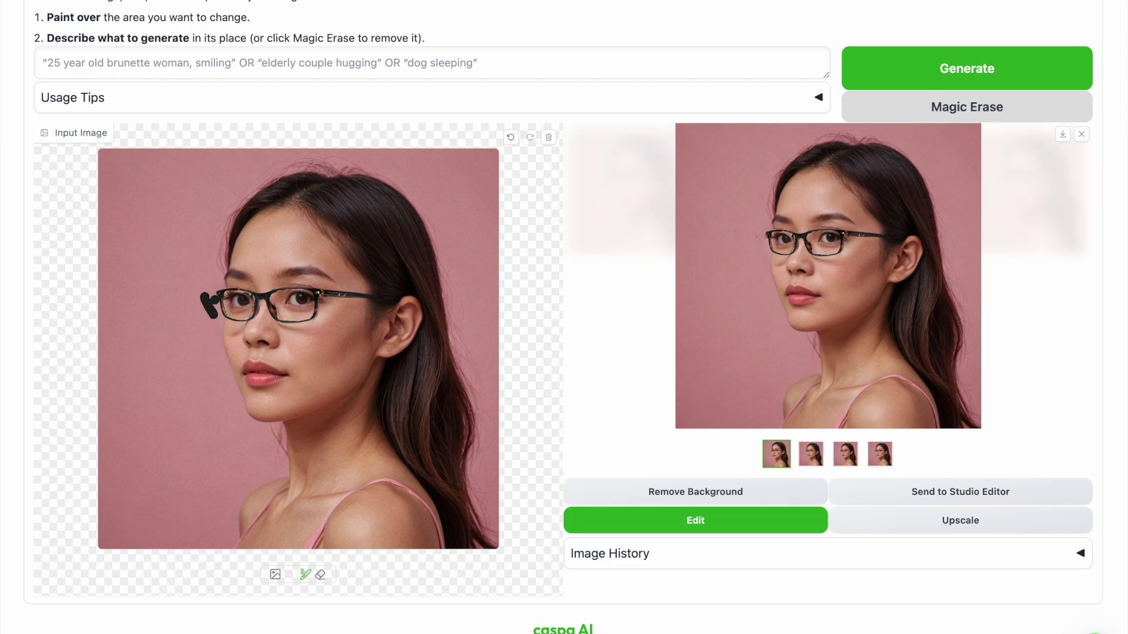
pyautogui.click(306, 575)
pyautogui.moveTo(274, 287); pyautogui.dragTo(286, 288)
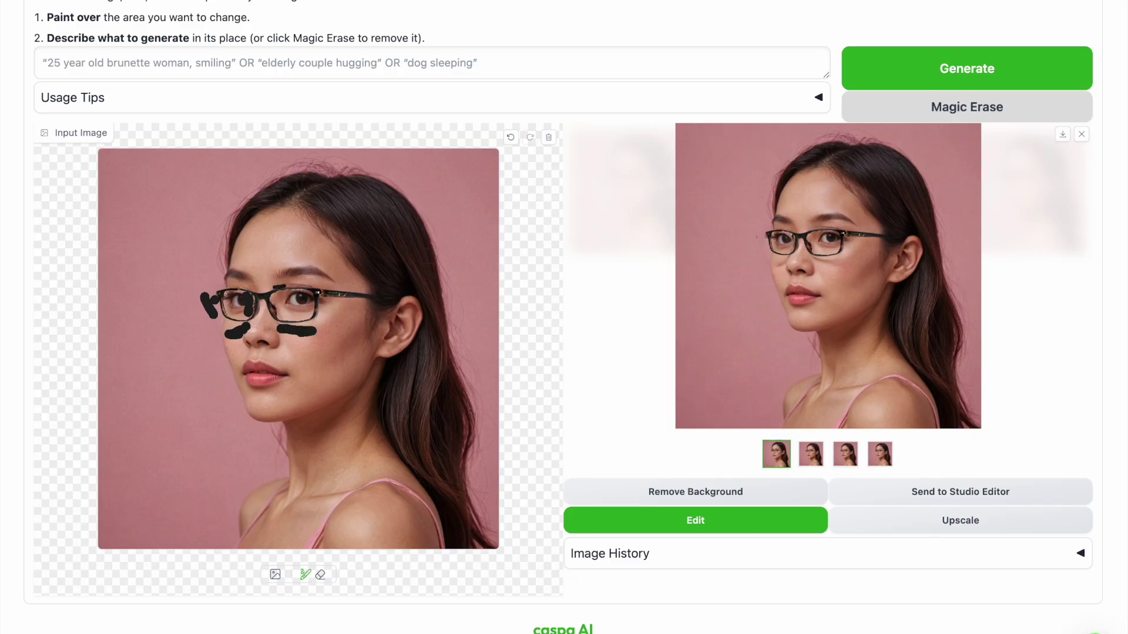
pyautogui.click(949, 75)
# Step: Load the fourth result for editing, paint over the neck shadow and the skin below both lenses, and regenerate
pyautogui.click(879, 454)
pyautogui.click(695, 521)
pyautogui.moveTo(272, 428); pyautogui.dragTo(286, 454)
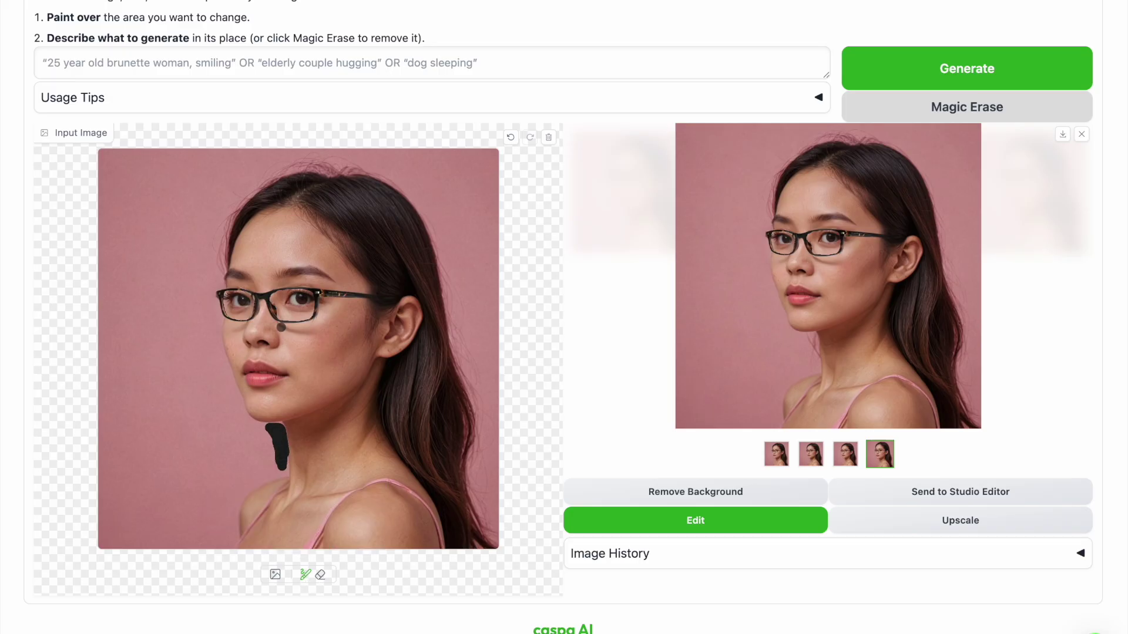
pyautogui.moveTo(281, 327); pyautogui.dragTo(326, 330)
pyautogui.click(989, 70)
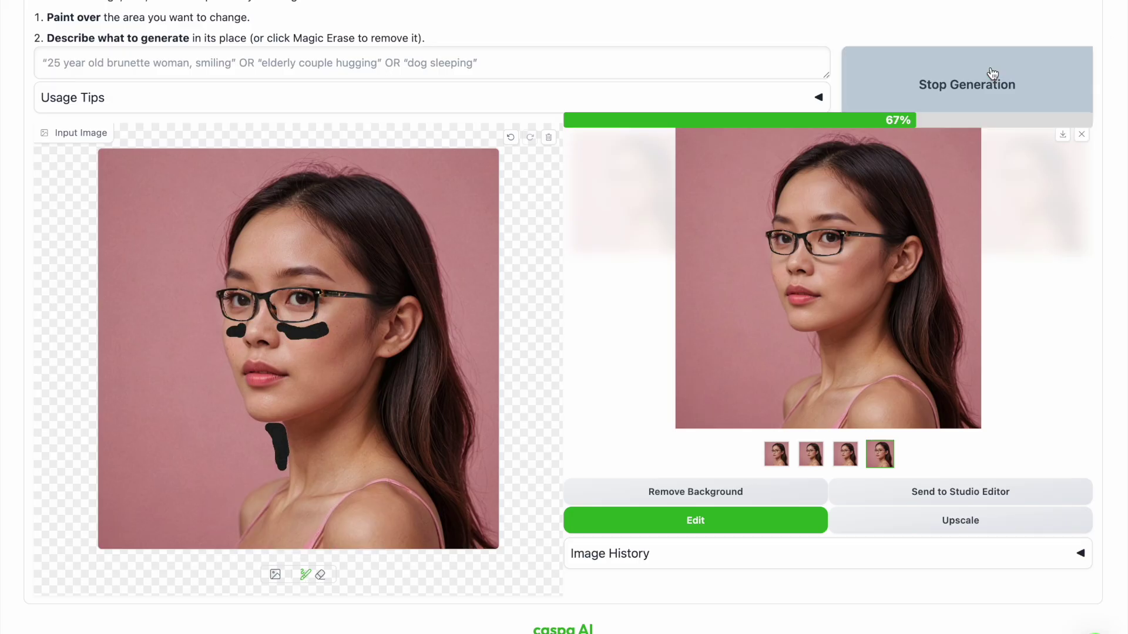
# Step: Load the third result for editing, paint a small spot at the lens's lower outer corner, and regenerate it
pyautogui.click(811, 454)
pyautogui.click(845, 454)
pyautogui.click(696, 520)
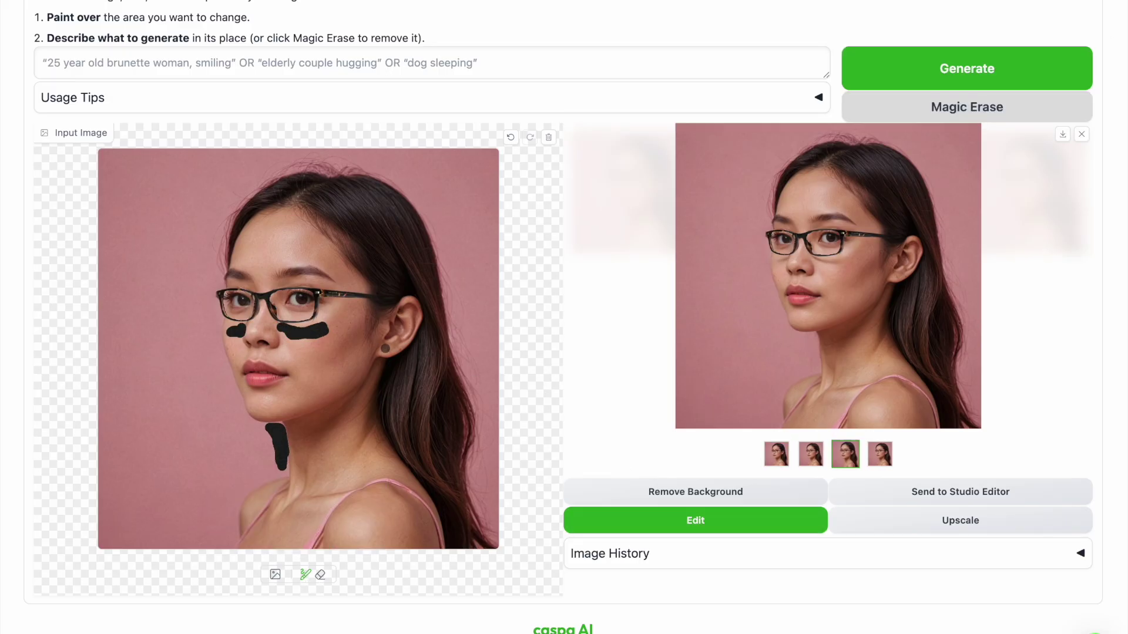
pyautogui.click(967, 68)
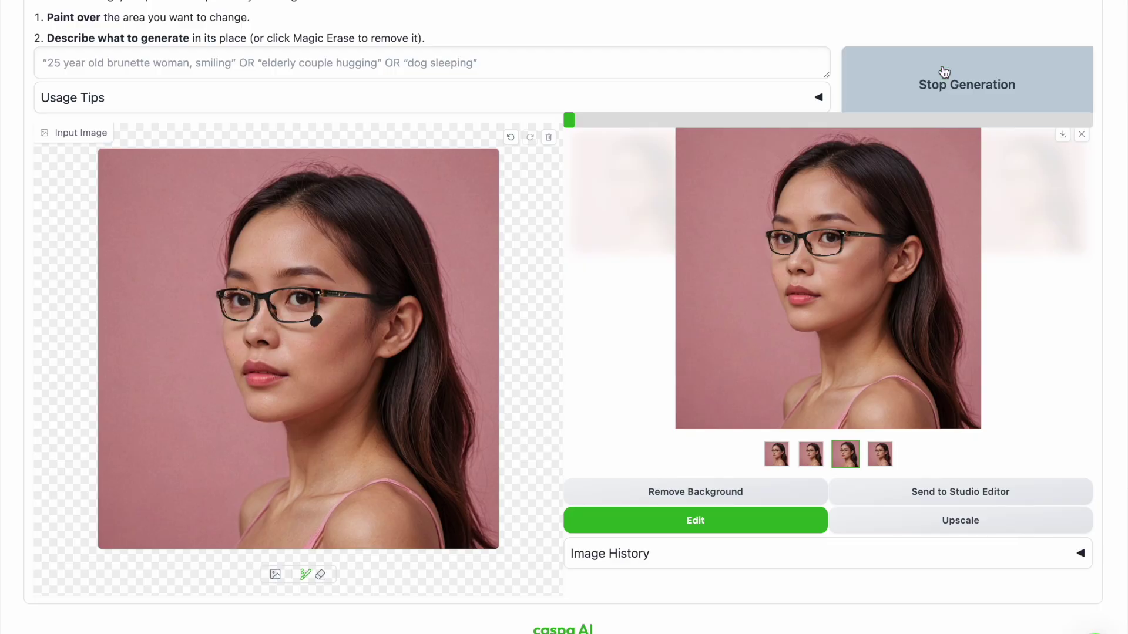
# Step: Inspect the first regenerated photo enlarged, close the enlarged view and download the photo
pyautogui.click(1066, 254)
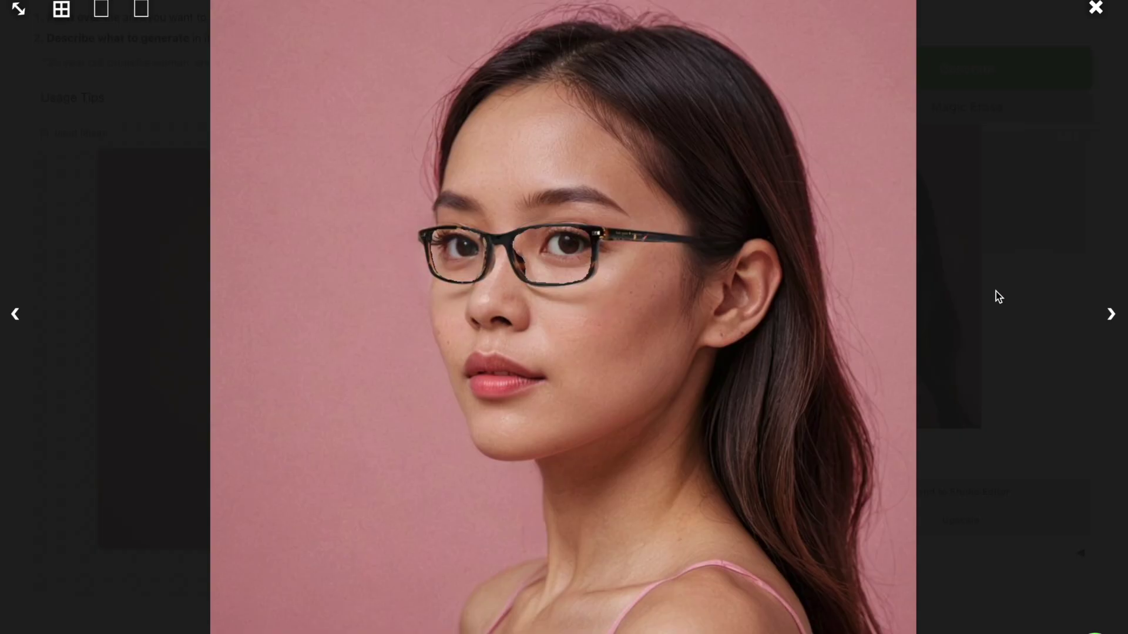
pyautogui.click(1023, 288)
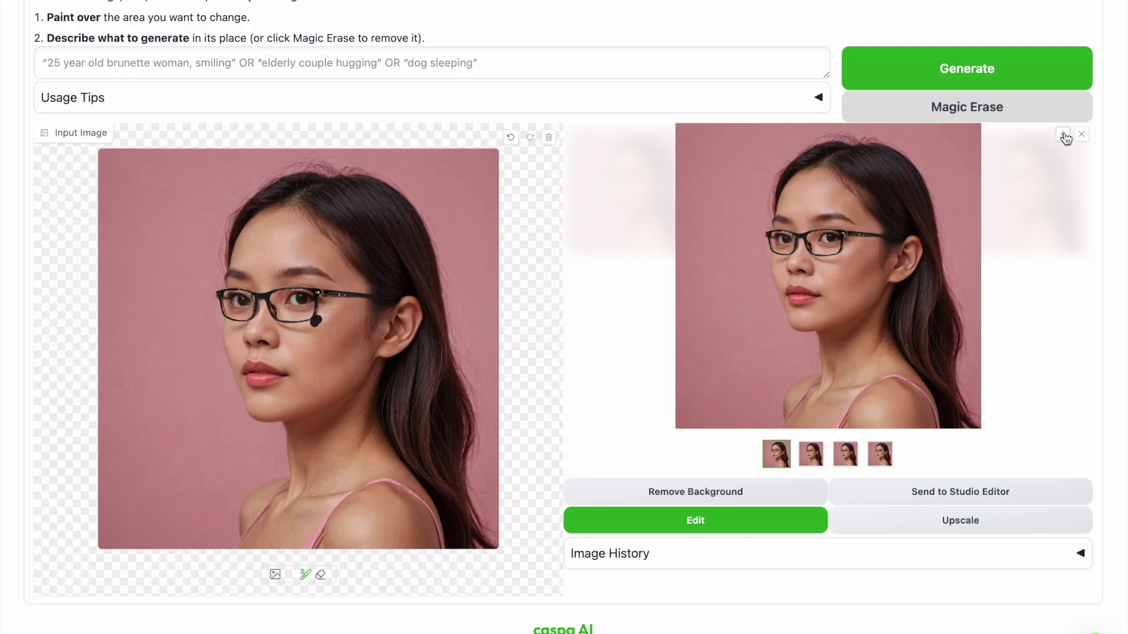
pyautogui.click(1062, 134)
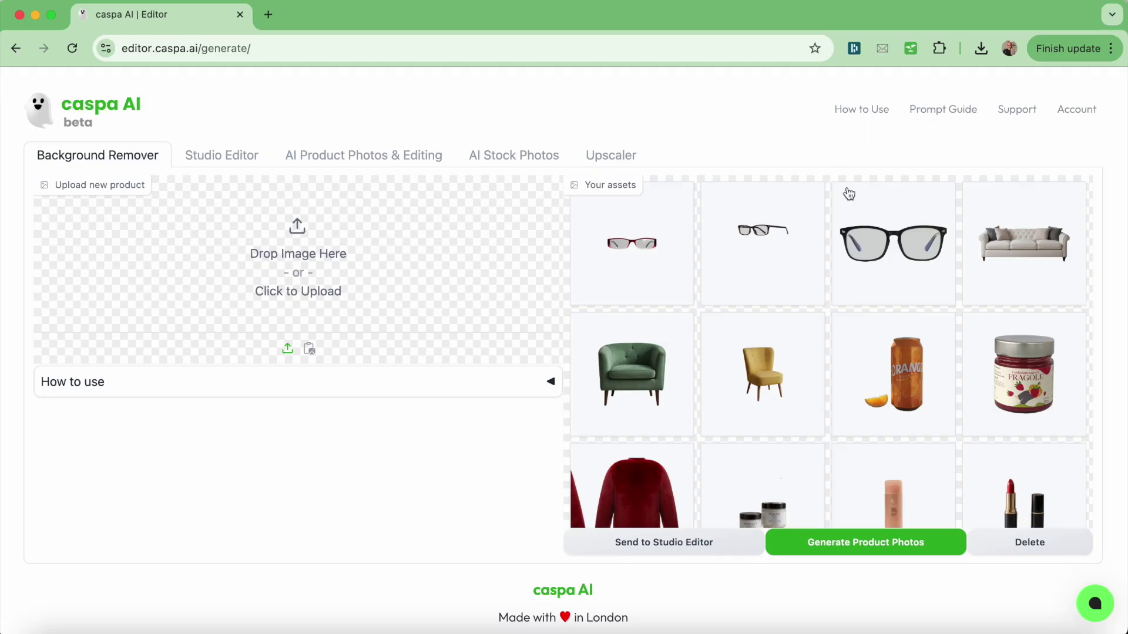
# Step: Send the black front-facing glasses from the saved assets to the Studio Editor
pyautogui.click(863, 267)
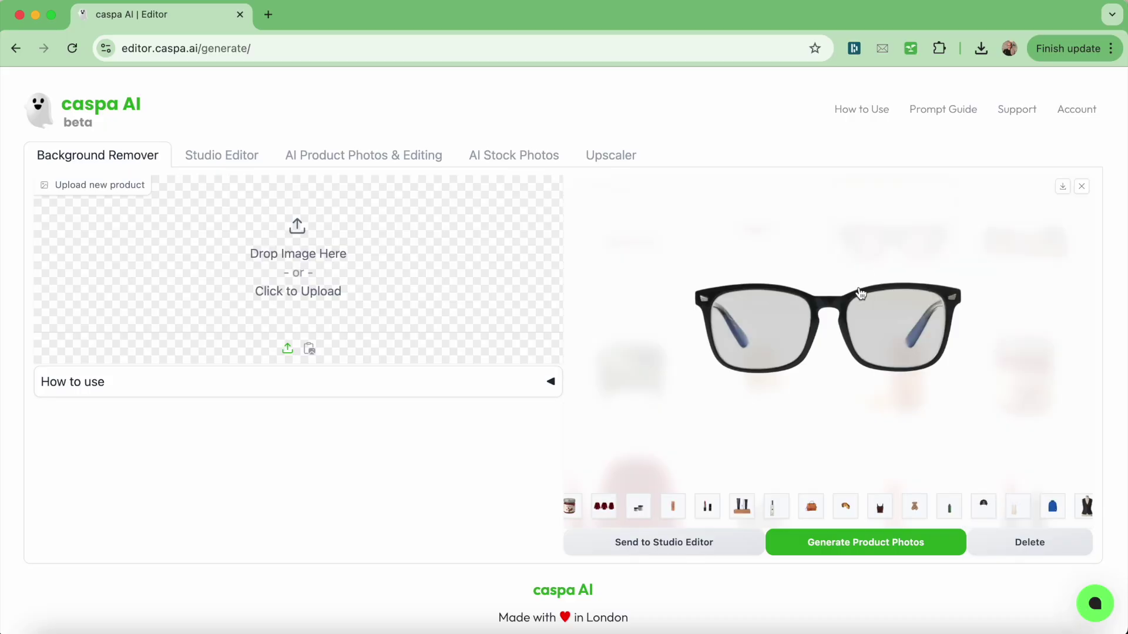
pyautogui.click(687, 541)
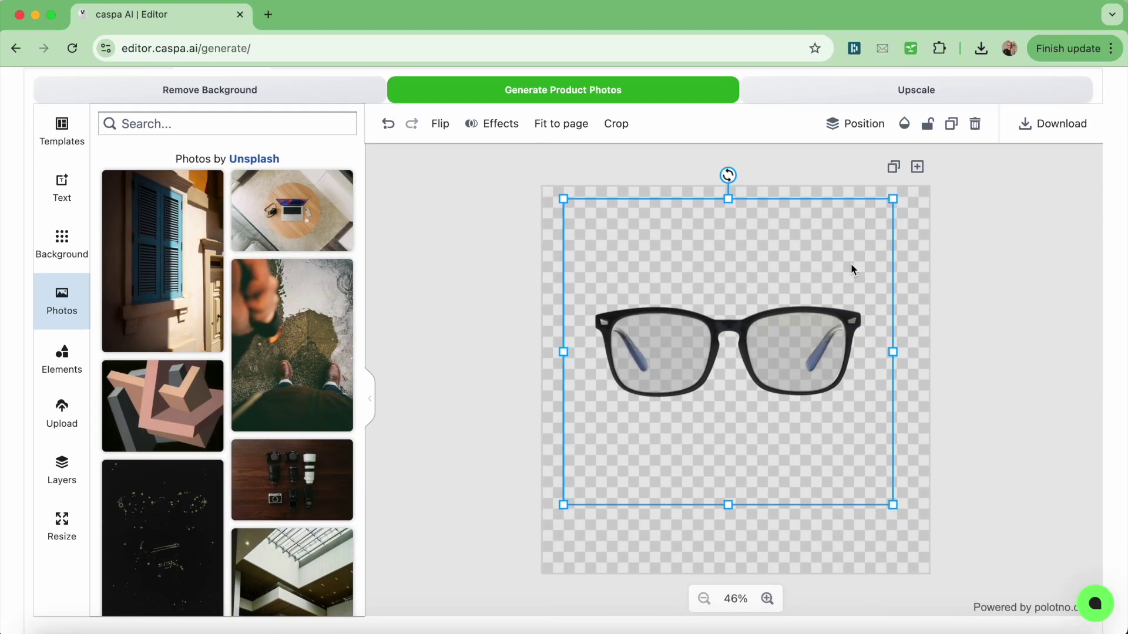
# Step: Shrink the black glasses, centre them horizontally in the upper part of the canvas, and send them to product photo generation
pyautogui.scroll(1, 851, 267)
pyautogui.moveTo(801, 335); pyautogui.dragTo(810, 340)
pyautogui.moveTo(900, 234); pyautogui.dragTo(844, 295)
pyautogui.moveTo(739, 394); pyautogui.dragTo(735, 315)
pyautogui.click(646, 130)
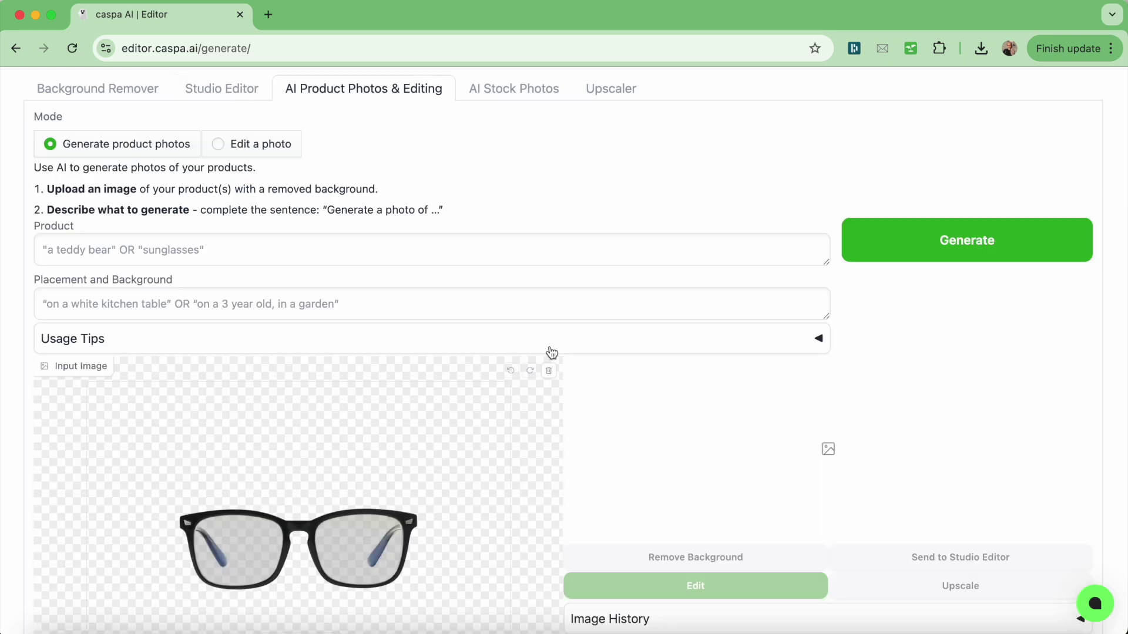
# Step: Describe the product as "glasses" and the placement and background as "on a 16 year old boy, smiling"
pyautogui.click(51, 14)
pyautogui.click(148, 160)
pyautogui.write('glasses')
pyautogui.press('Tab')
pyautogui.write('on a 16 year old boy, smiling')
# Step: Paint over both lenses of the glasses in the input image completely and generate the product photos
pyautogui.scroll(-2, 206, 589)
pyautogui.moveTo(204, 294)
pyautogui.mouseDown()
pyautogui.moveTo(221, 356)
pyautogui.moveTo(277, 303)
pyautogui.mouseUp()
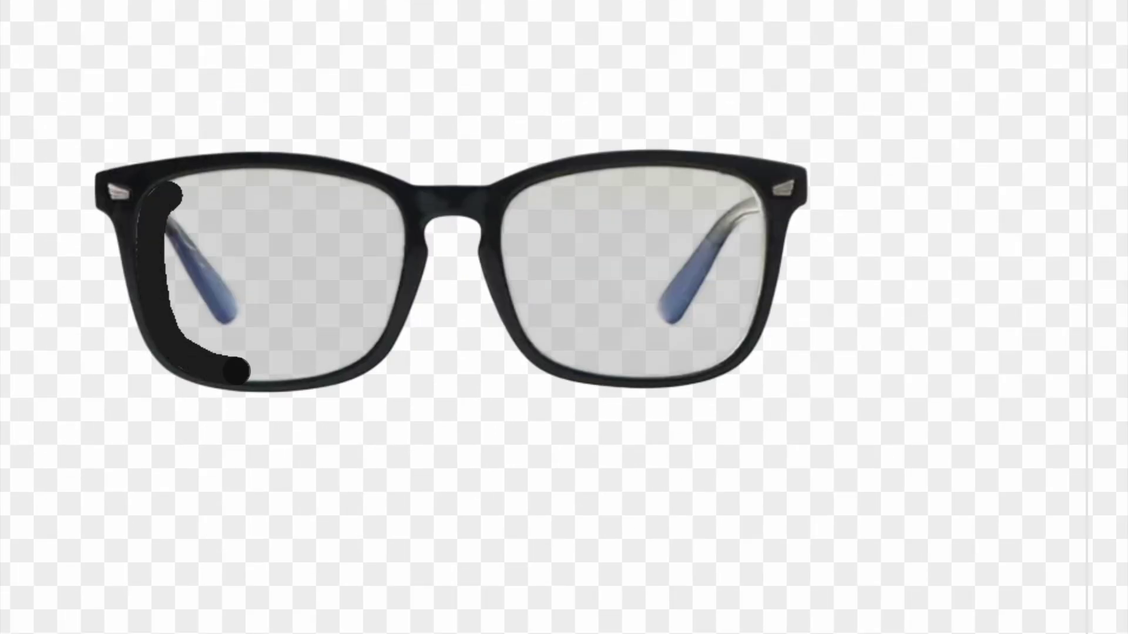
pyautogui.moveTo(173, 194)
pyautogui.mouseDown()
pyautogui.moveTo(158, 214)
pyautogui.moveTo(340, 239)
pyautogui.moveTo(230, 281)
pyautogui.moveTo(323, 306)
pyautogui.mouseUp()
pyautogui.moveTo(517, 218); pyautogui.dragTo(531, 300)
pyautogui.moveTo(632, 191)
pyautogui.mouseDown()
pyautogui.moveTo(611, 358)
pyautogui.moveTo(743, 341)
pyautogui.moveTo(605, 365)
pyautogui.mouseUp()
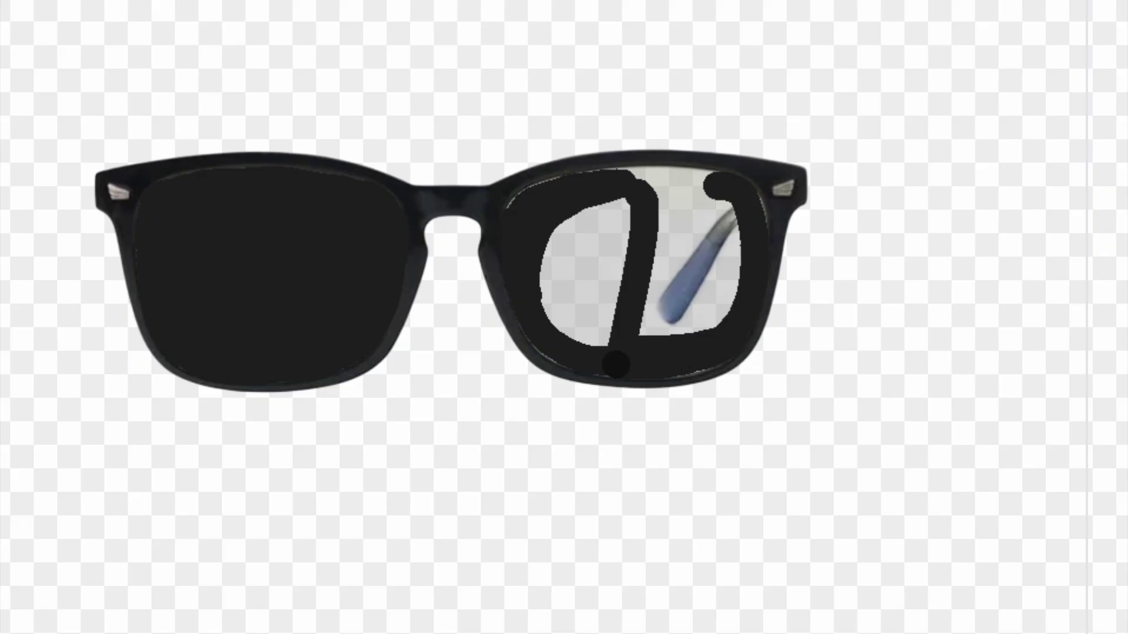
pyautogui.click(685, 176)
pyautogui.moveTo(711, 182)
pyautogui.mouseDown()
pyautogui.moveTo(587, 329)
pyautogui.moveTo(692, 344)
pyautogui.mouseUp()
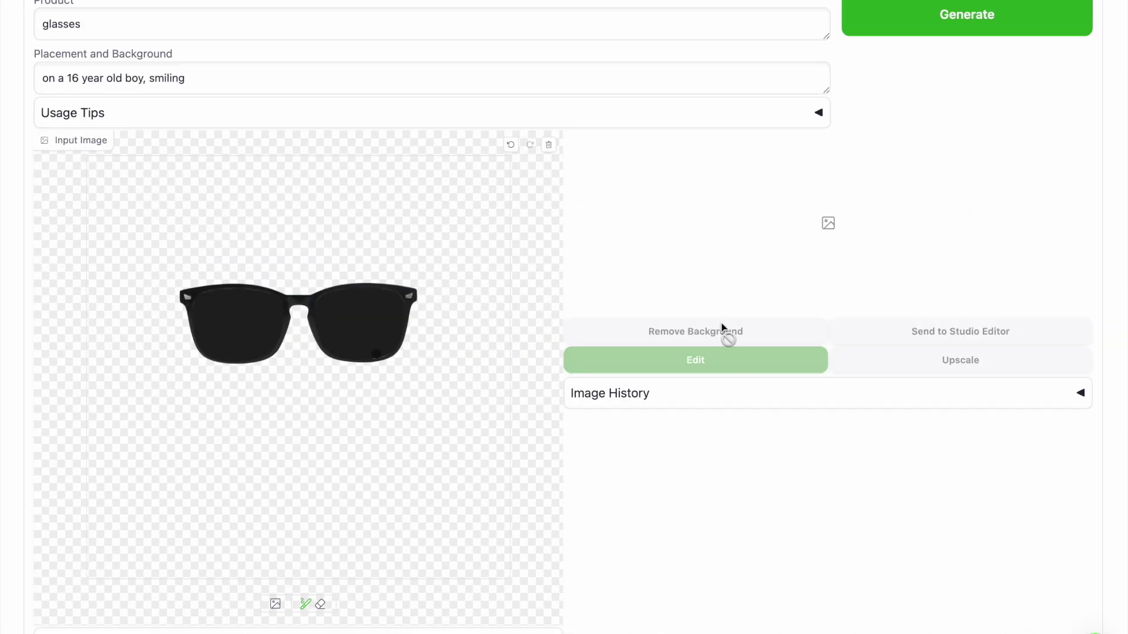
pyautogui.scroll(2, 941, 101)
pyautogui.click(941, 101)
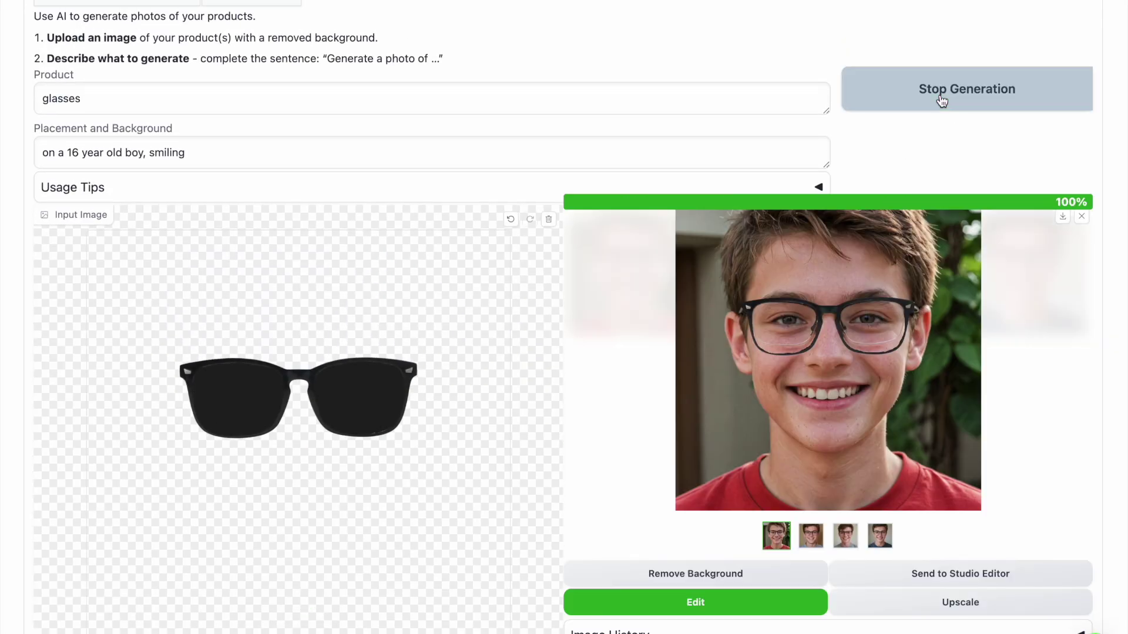
# Step: Compare the four generated photos of the boy wearing the glasses, finishing on the first one
pyautogui.click(810, 536)
pyautogui.press('Right')
pyautogui.press('Right')
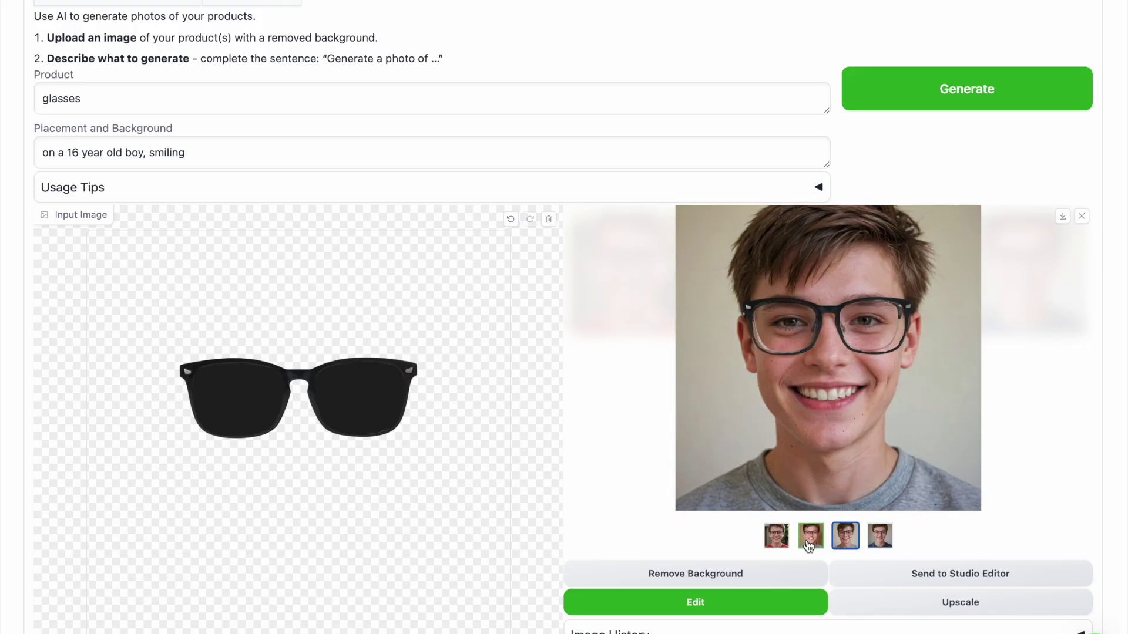
pyautogui.press('Right')
pyautogui.press('Right')
pyautogui.press('Right')
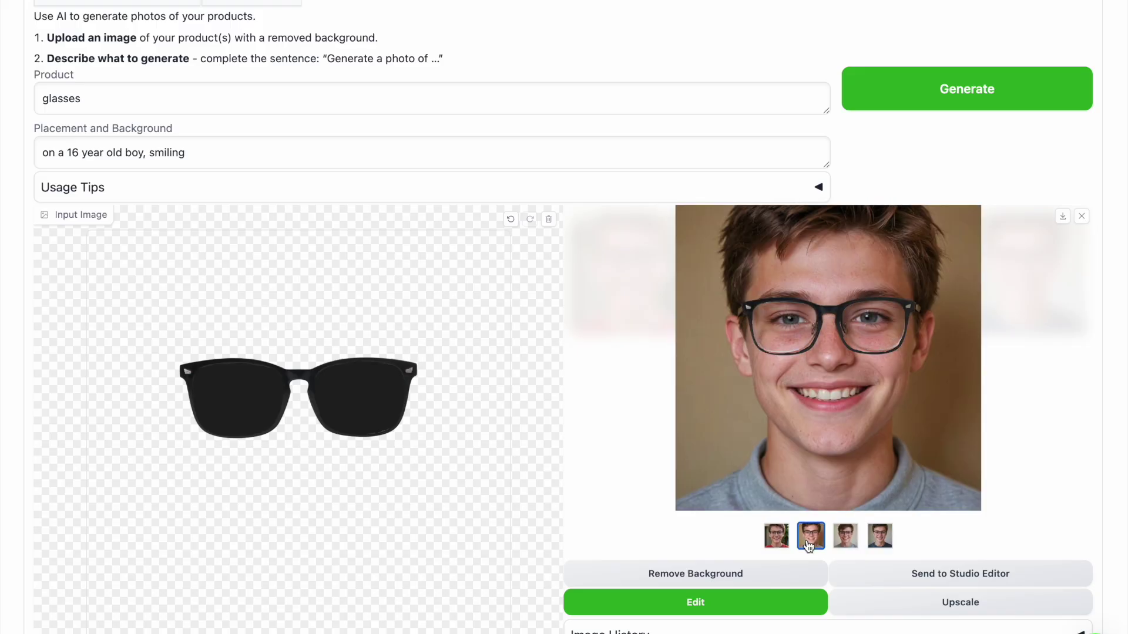
pyautogui.press('Right')
pyautogui.press('Right')
pyautogui.press('Right')
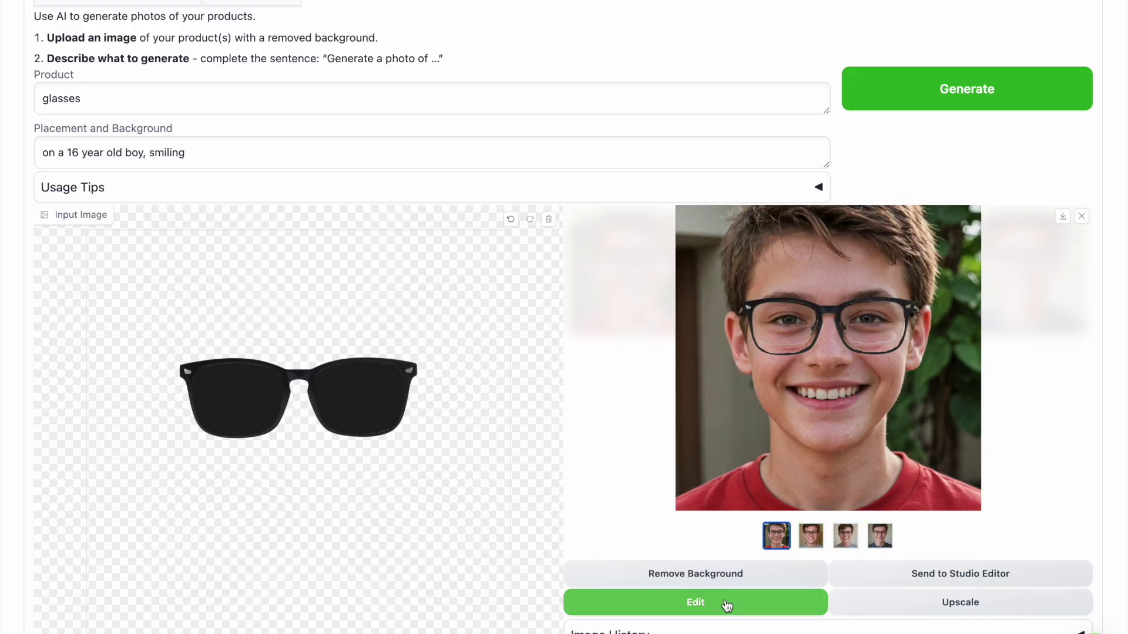
# Step: Load the first result for editing, paint over the skin just inside the lower rim of both lenses, and regenerate
pyautogui.click(727, 603)
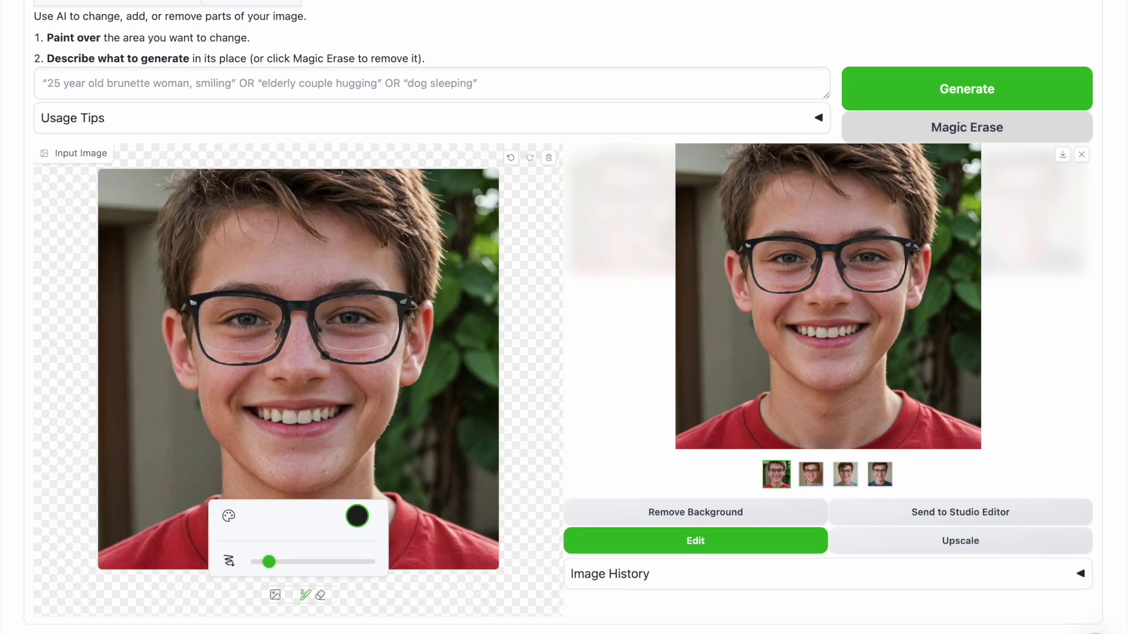
pyautogui.moveTo(322, 337); pyautogui.dragTo(393, 331)
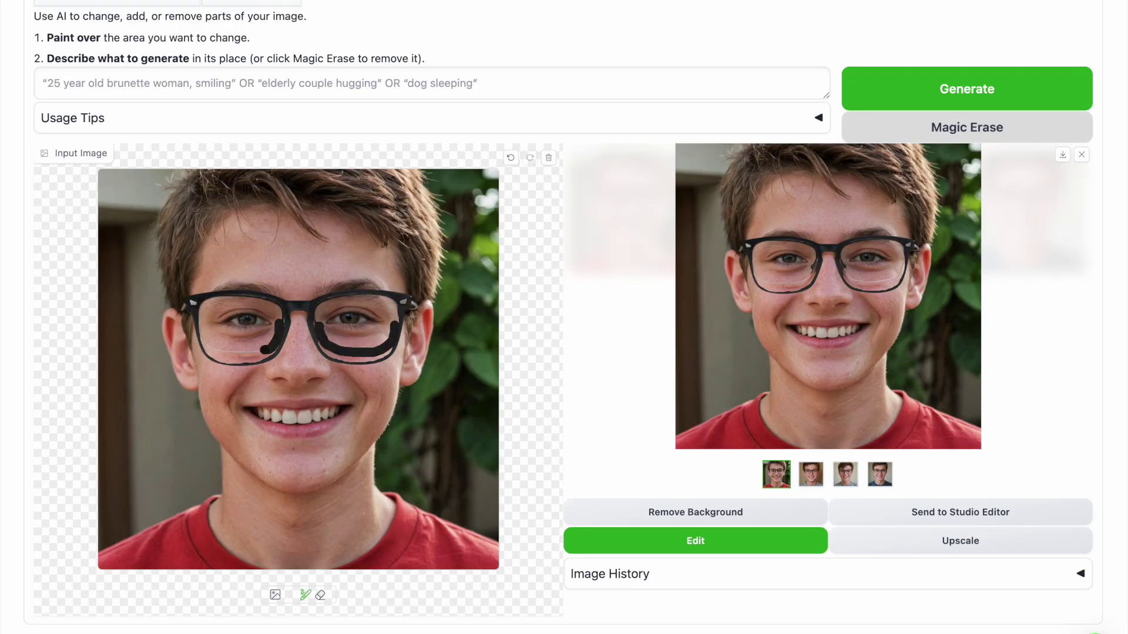
pyautogui.click(934, 84)
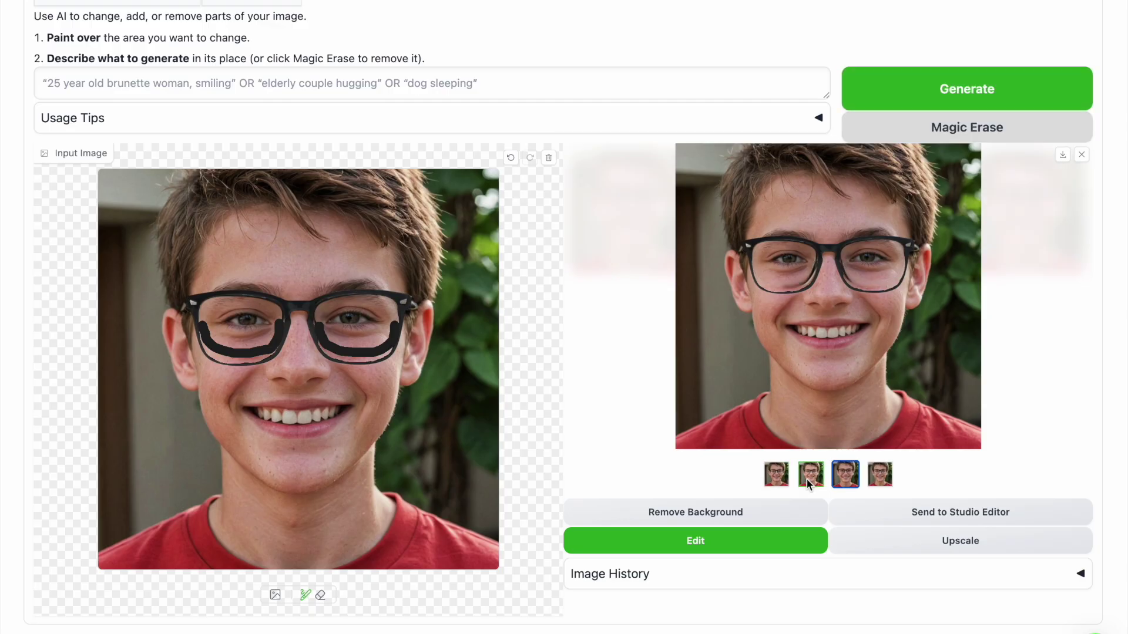
# Step: Load the fourth result for editing, paint along the lower rims of both lenses, erase the excess paint, and regenerate
pyautogui.click(700, 552)
pyautogui.moveTo(200, 339)
pyautogui.mouseDown()
pyautogui.moveTo(230, 367)
pyautogui.moveTo(286, 341)
pyautogui.mouseUp()
pyautogui.moveTo(320, 346); pyautogui.dragTo(334, 360)
pyautogui.moveTo(334, 359); pyautogui.dragTo(403, 335)
pyautogui.click(320, 595)
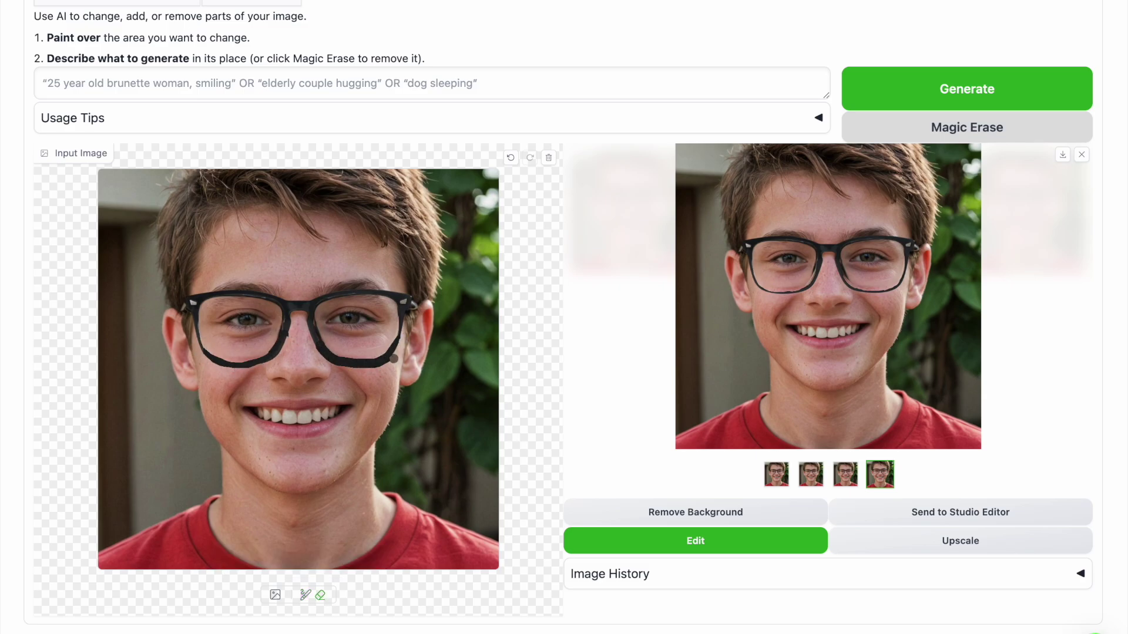
pyautogui.click(983, 87)
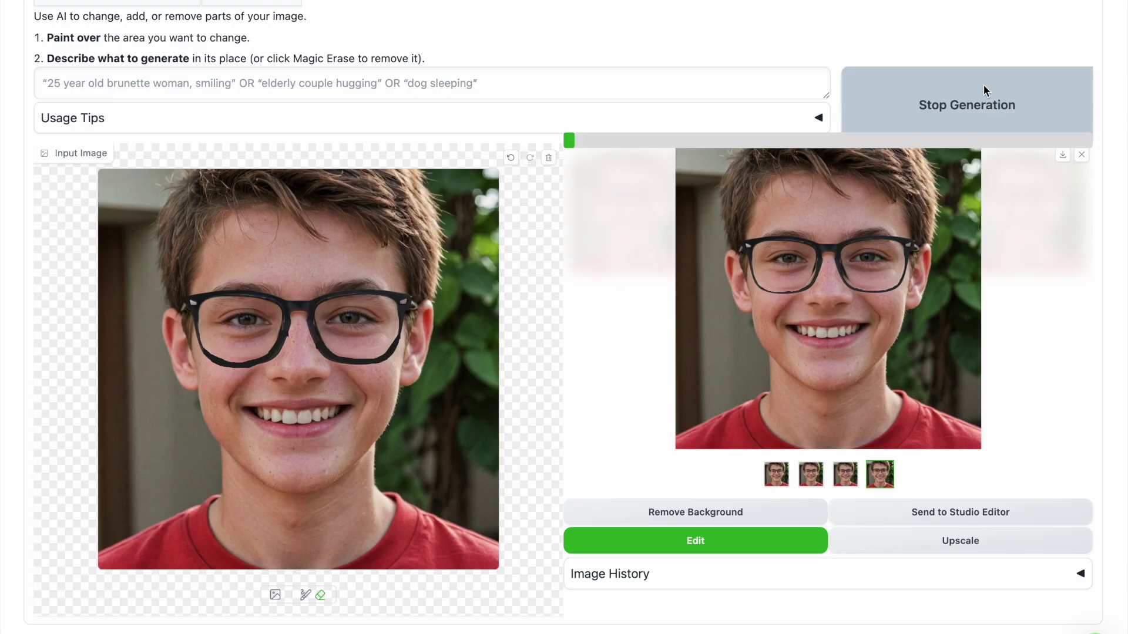
# Step: Select the first regenerated photo of the boy and inspect it enlarged
pyautogui.click(781, 480)
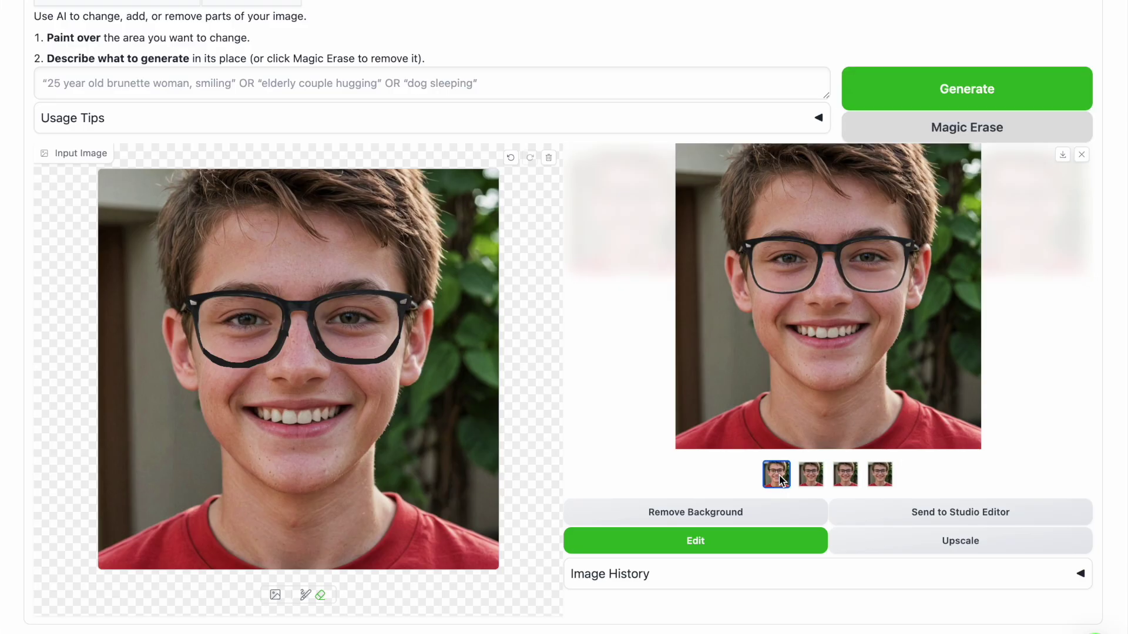
pyautogui.click(825, 366)
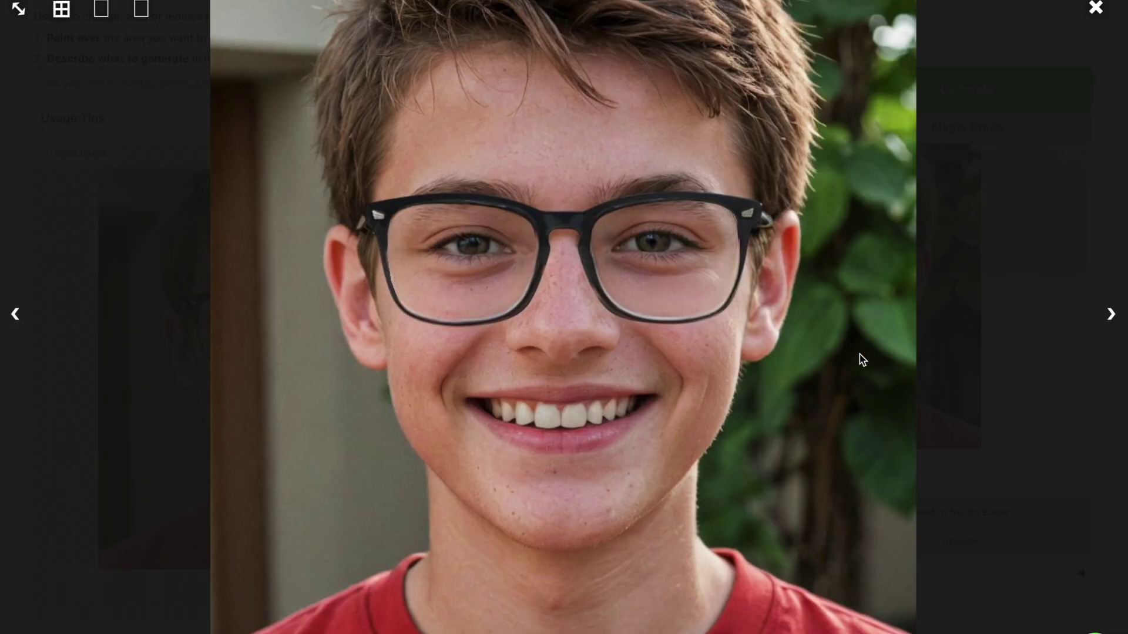